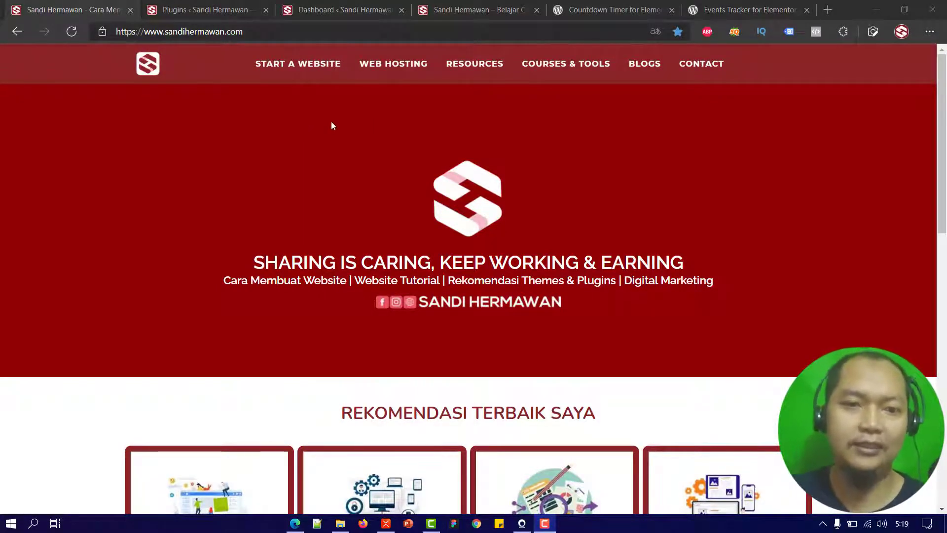
# Switch to the mind map, look over the Elementor Page Builder tutorial list, and return to the browser.
pyautogui.click(331, 122)
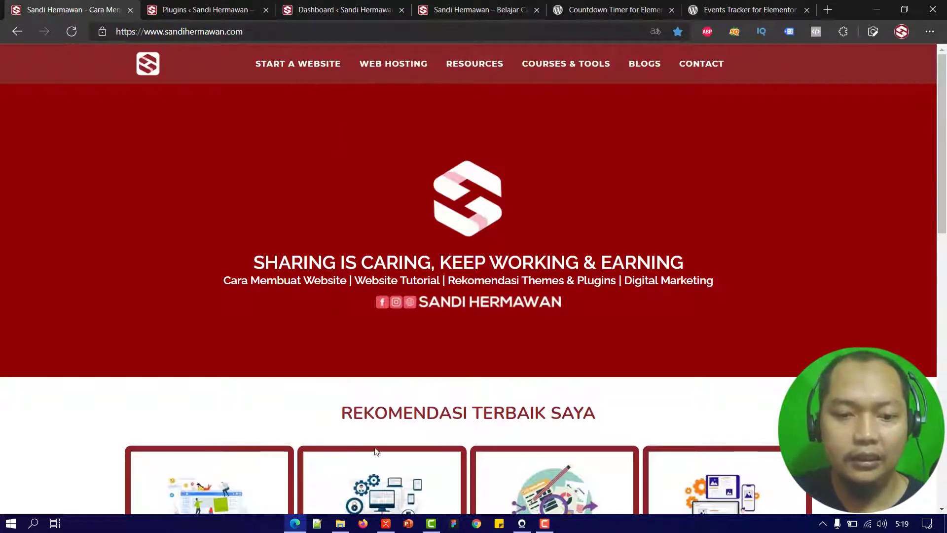
pyautogui.click(389, 524)
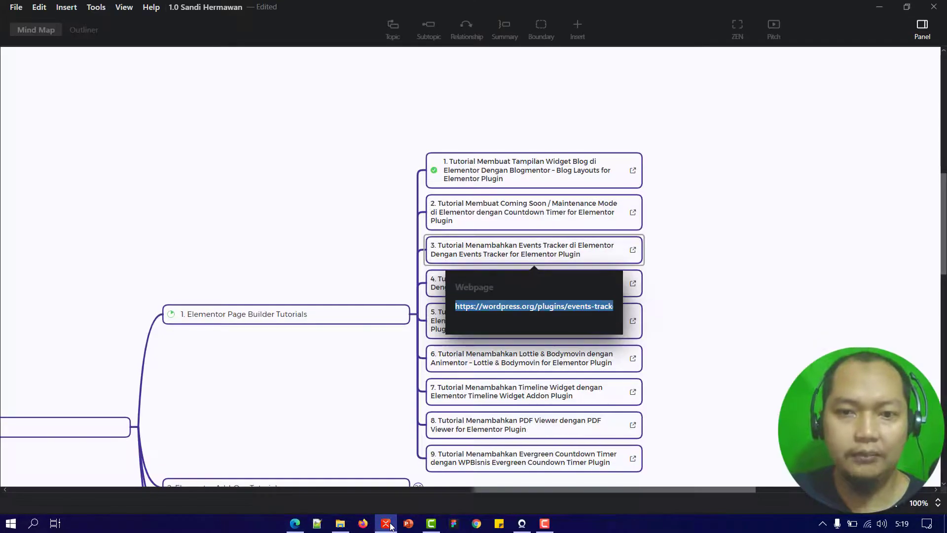
pyautogui.click(804, 288)
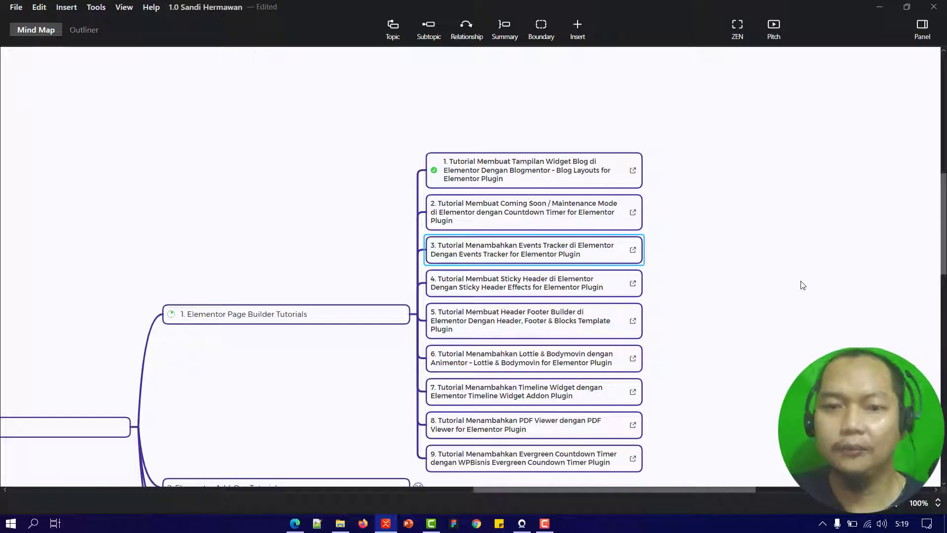
pyautogui.click(885, 7)
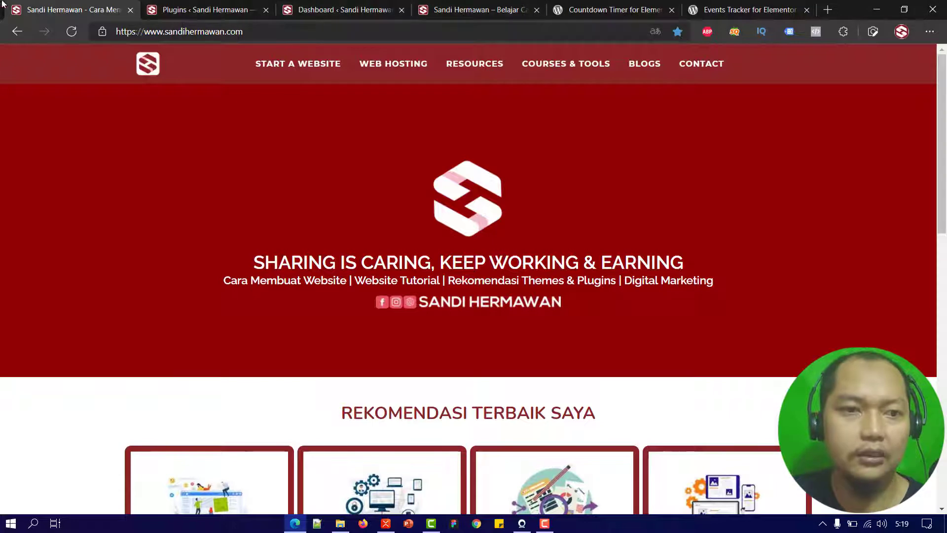
# Look through the sandiwp.com home page, from the header down to the blog posts and back to its start.
pyautogui.scroll(-4, 436, 232)
pyautogui.scroll(4, 436, 231)
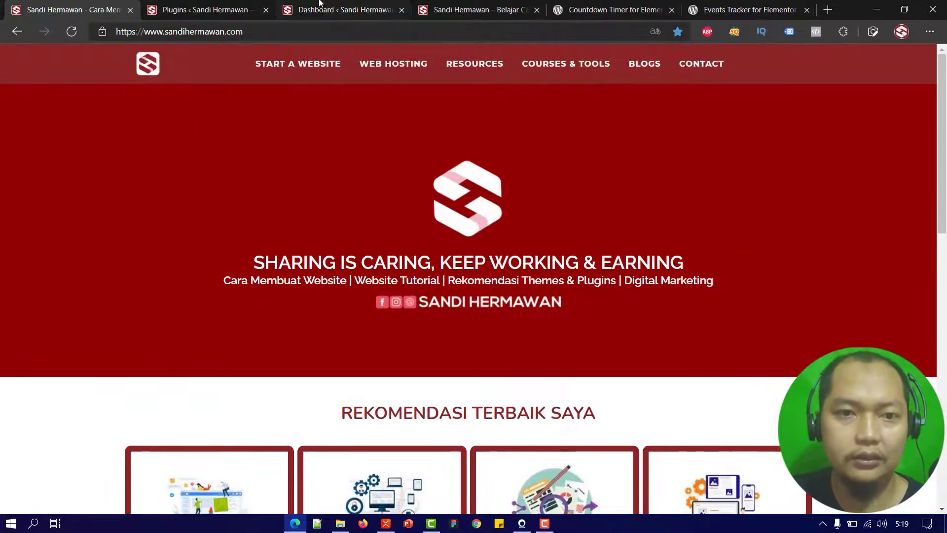
pyautogui.click(320, 7)
pyautogui.click(517, 3)
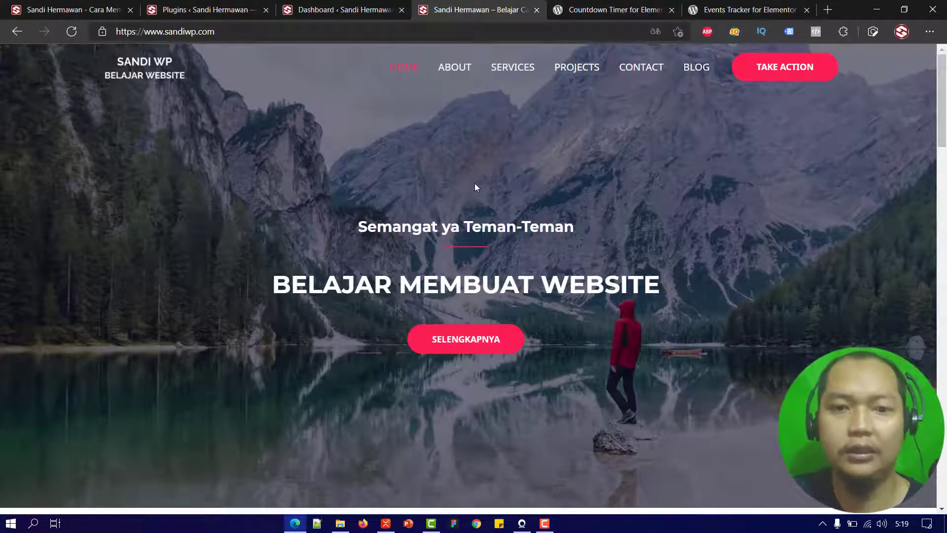
pyautogui.scroll(-3, 483, 192)
pyautogui.scroll(3, 486, 194)
pyautogui.scroll(-8, 486, 194)
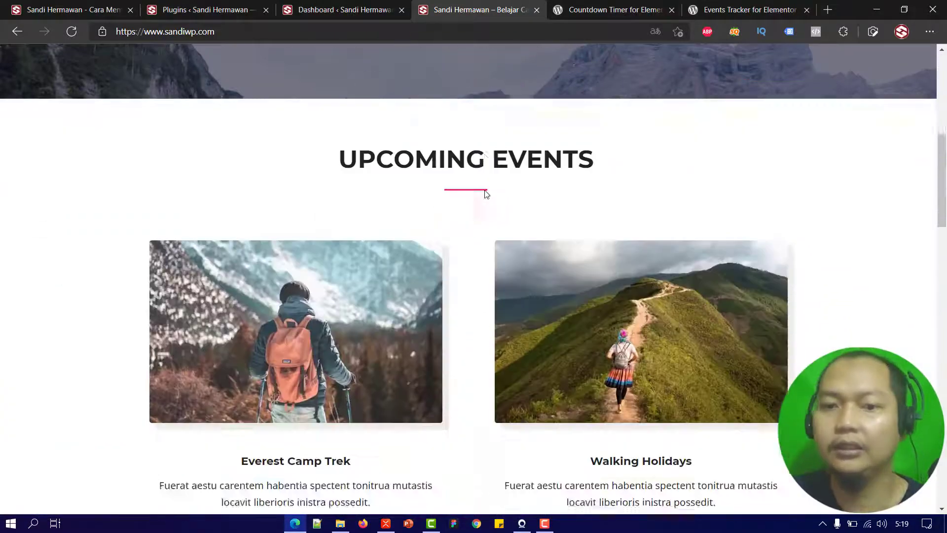
pyautogui.scroll(-18, 486, 194)
pyautogui.scroll(5, 485, 194)
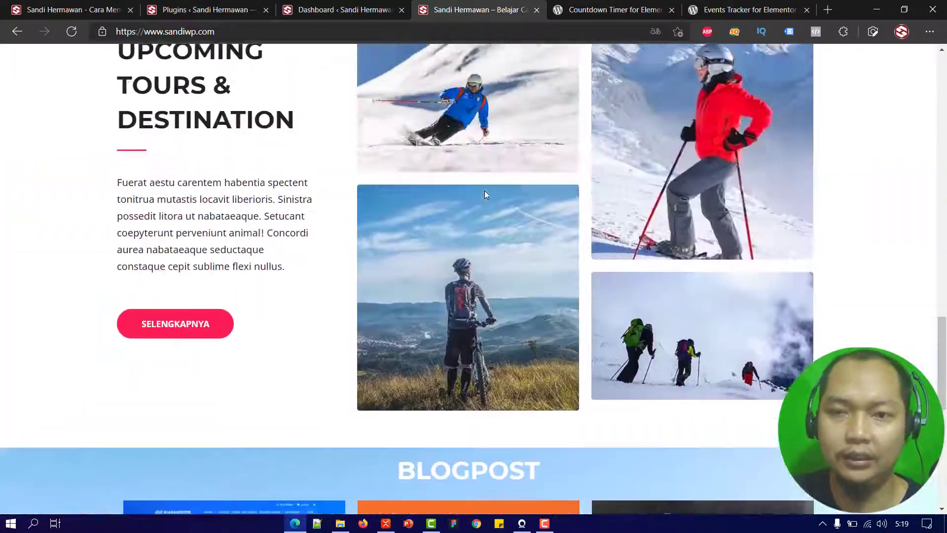
pyautogui.scroll(20, 484, 194)
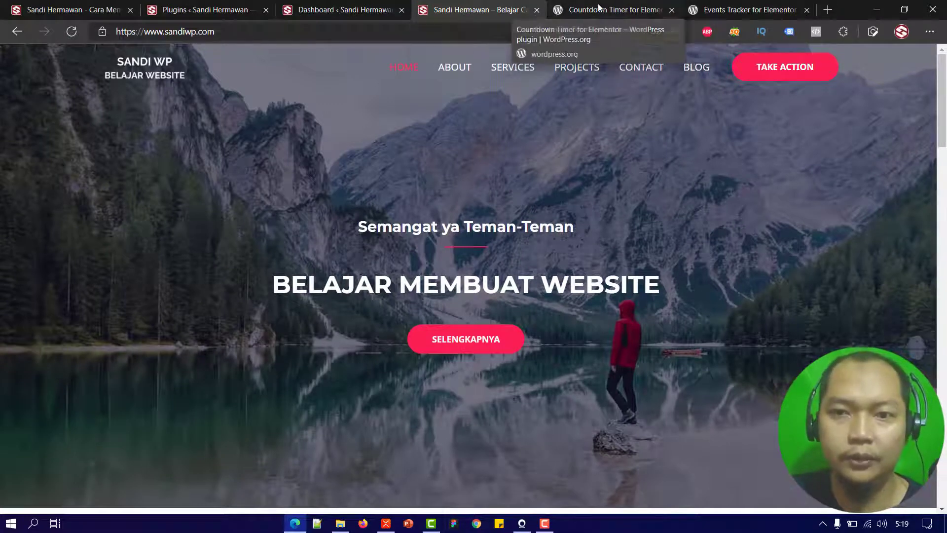
# Review the Countdown Timer for Elementor plugin page on WordPress.org, including its description, features and screenshots.
pyautogui.click(598, 7)
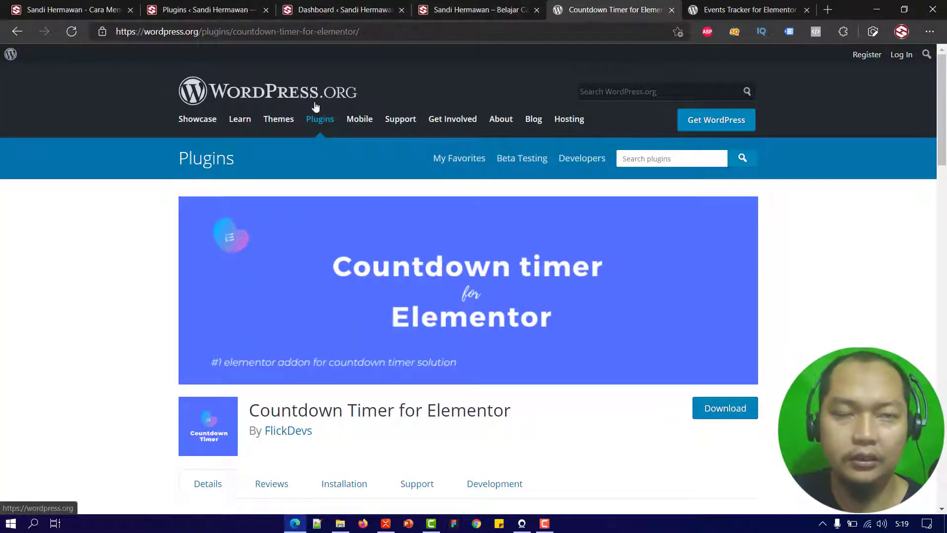
pyautogui.scroll(-4, 531, 166)
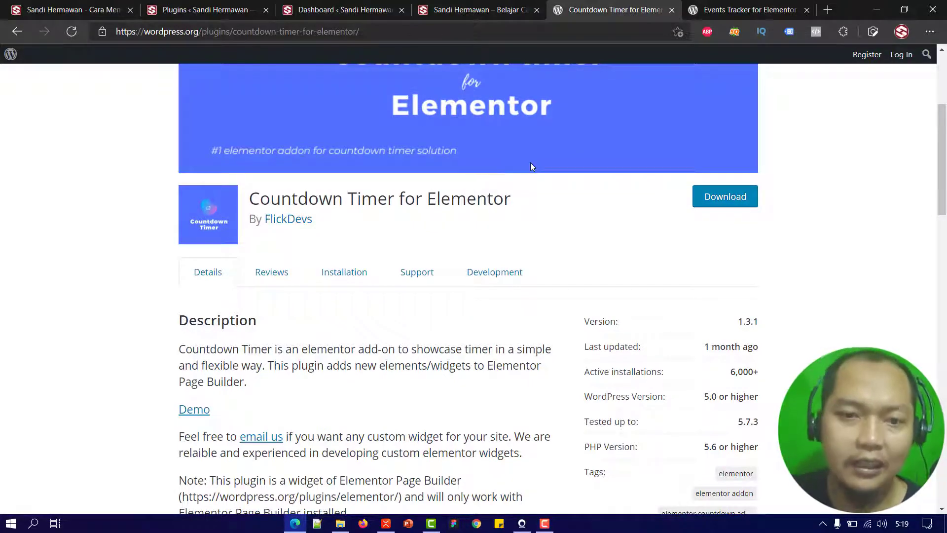
pyautogui.scroll(-5, 531, 166)
pyautogui.scroll(5, 530, 166)
pyautogui.scroll(-5, 531, 165)
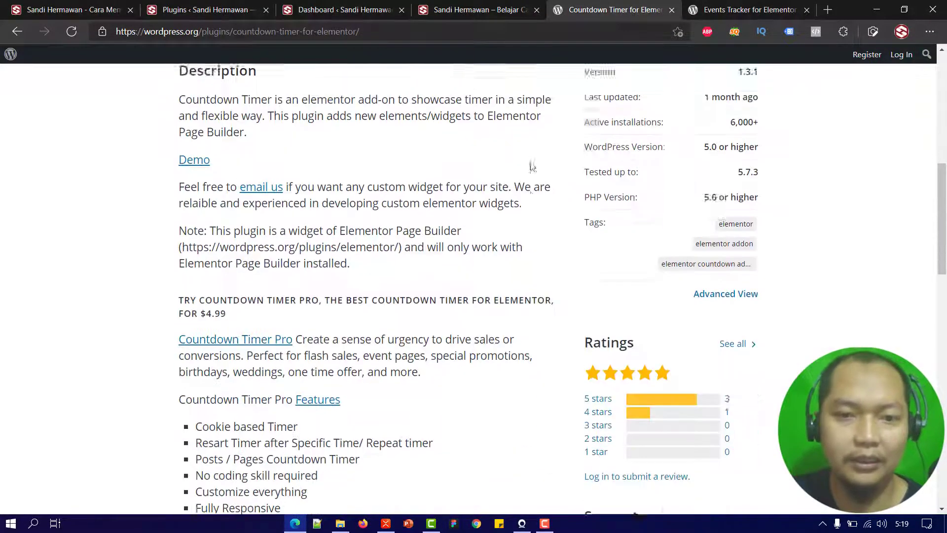
pyautogui.scroll(5, 531, 163)
pyautogui.scroll(-3, 422, 207)
pyautogui.scroll(-4, 423, 207)
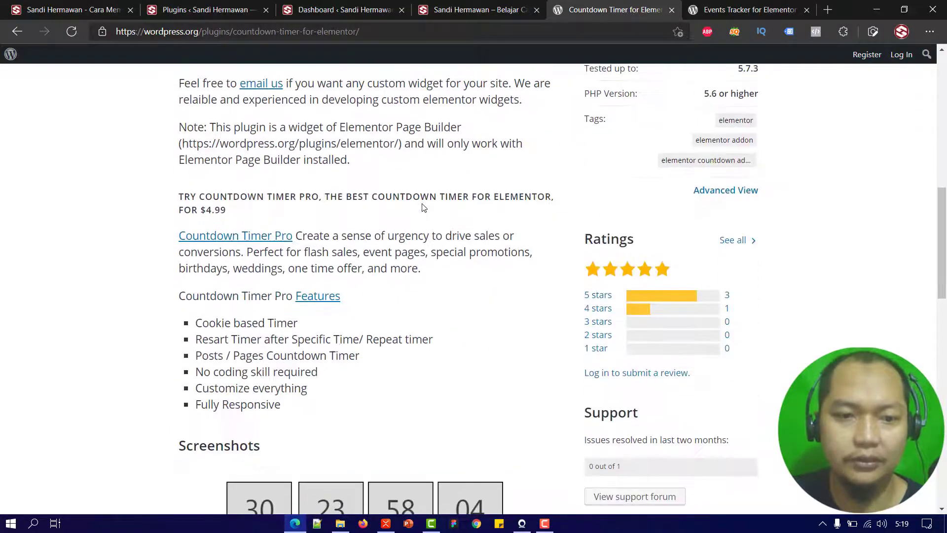
pyautogui.scroll(6, 422, 208)
pyautogui.scroll(-15, 422, 208)
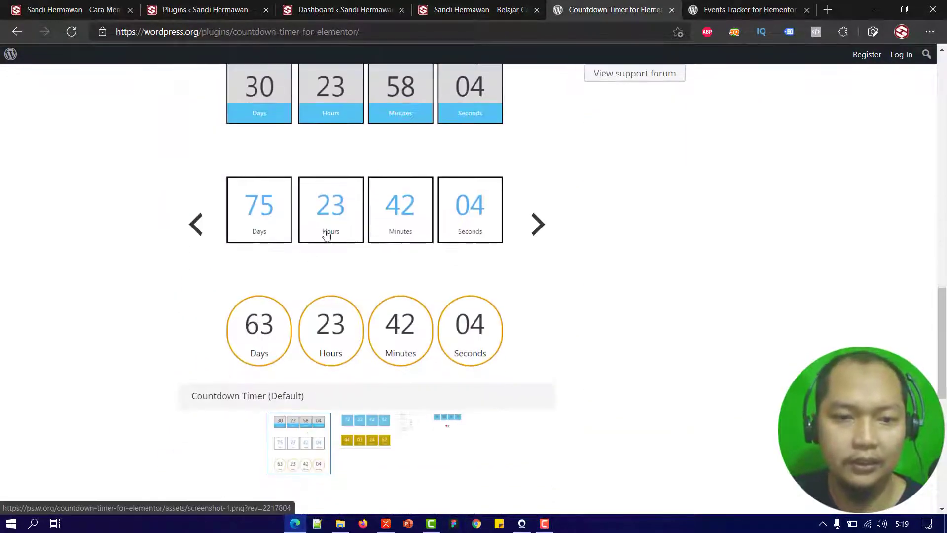
pyautogui.scroll(10, 419, 244)
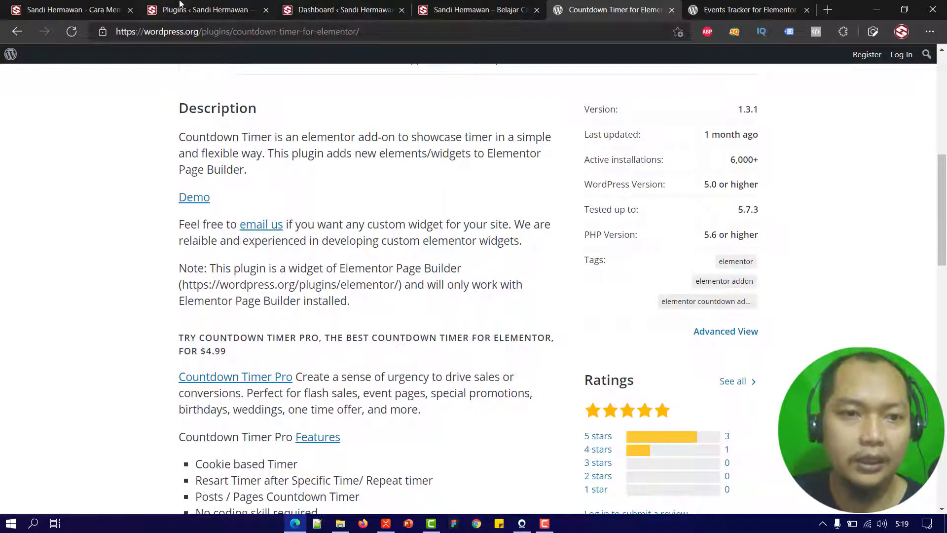
# In the sandiwp.com plugin administration, close the spare Dashboard page and open the page for adding new plugins.
pyautogui.click(181, 5)
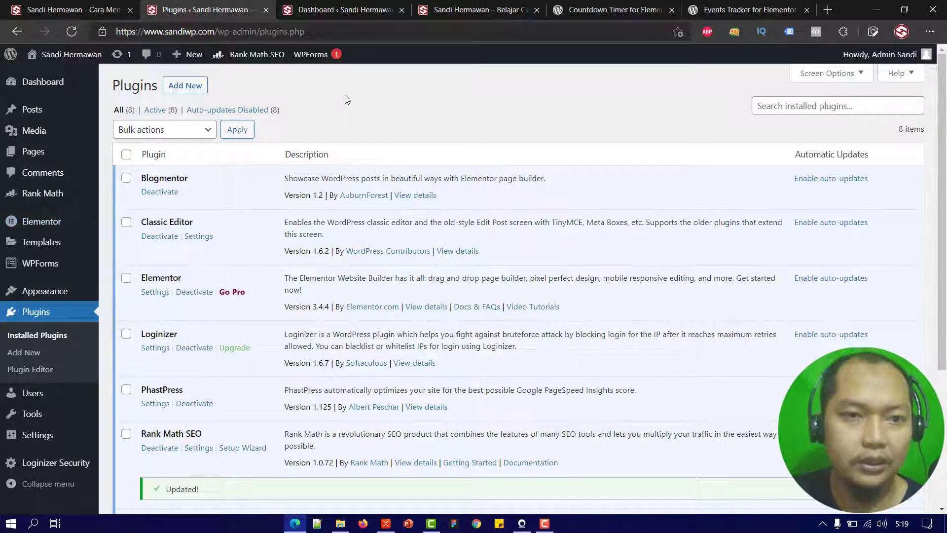
pyautogui.click(402, 11)
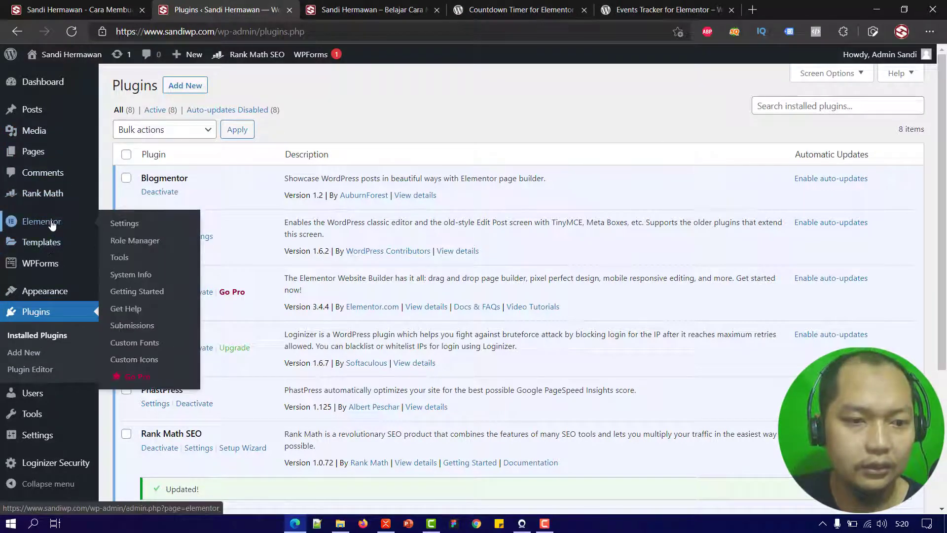
pyautogui.click(52, 354)
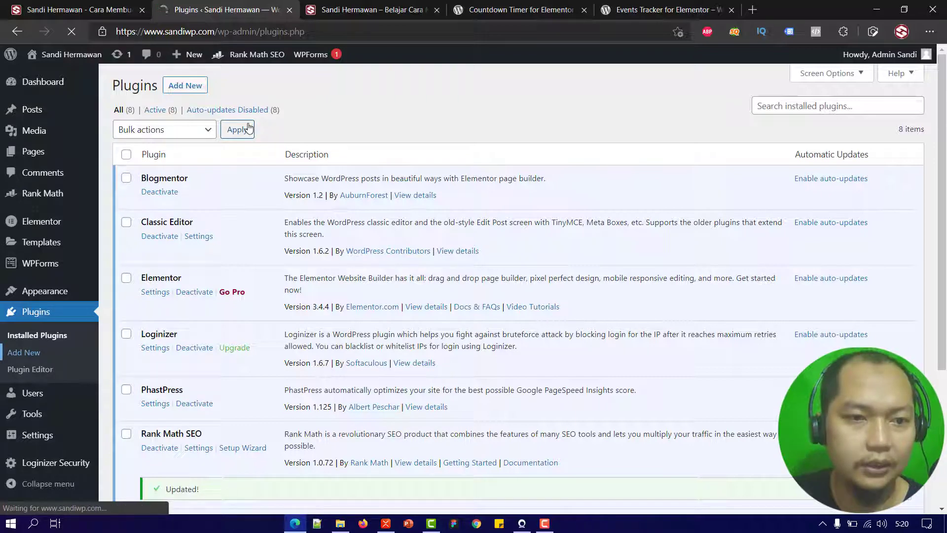
# Copy the name "Countdown Timer for Elementor" from its WordPress.org page and search for it in the site's plugin installer.
pyautogui.click(521, 10)
pyautogui.scroll(4, 307, 241)
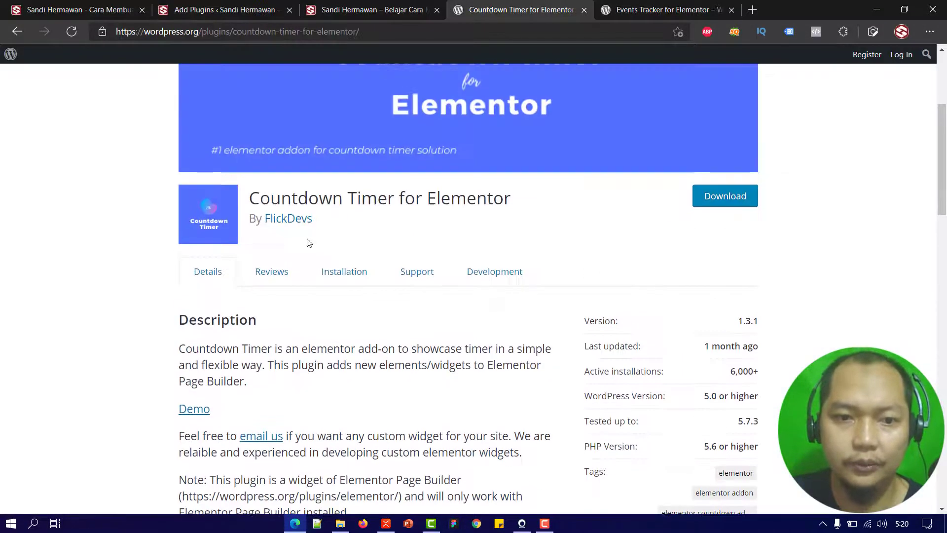
pyautogui.moveTo(252, 198); pyautogui.dragTo(512, 203)
pyautogui.rightClick(509, 202)
pyautogui.click(528, 212)
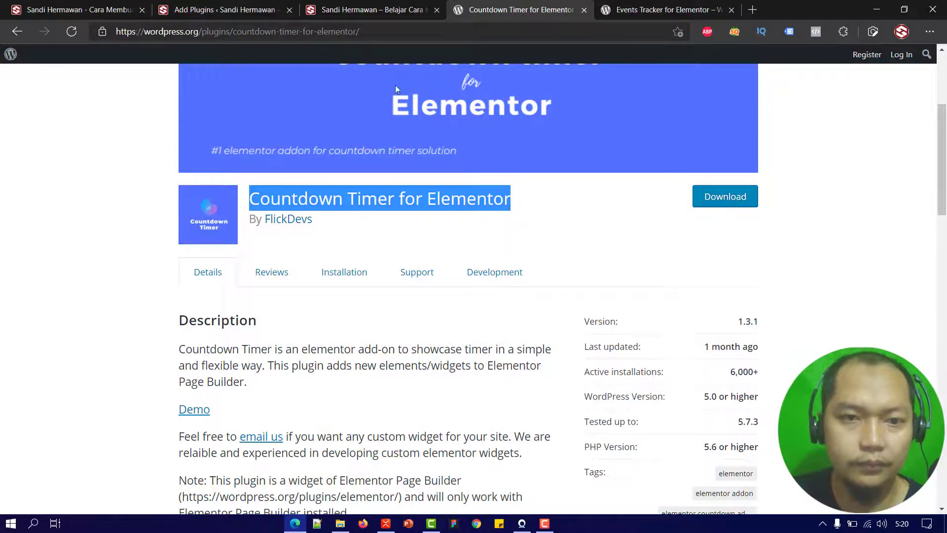
pyautogui.click(279, 5)
pyautogui.rightClick(833, 118)
pyautogui.click(790, 239)
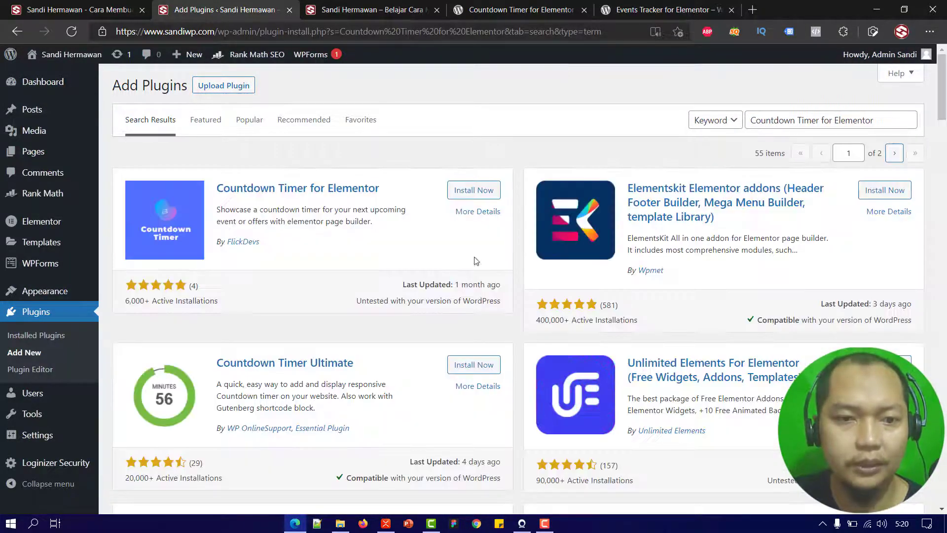
# Install and activate the Countdown Timer for Elementor plugin, and dismiss both notices on the Plugins page.
pyautogui.click(466, 199)
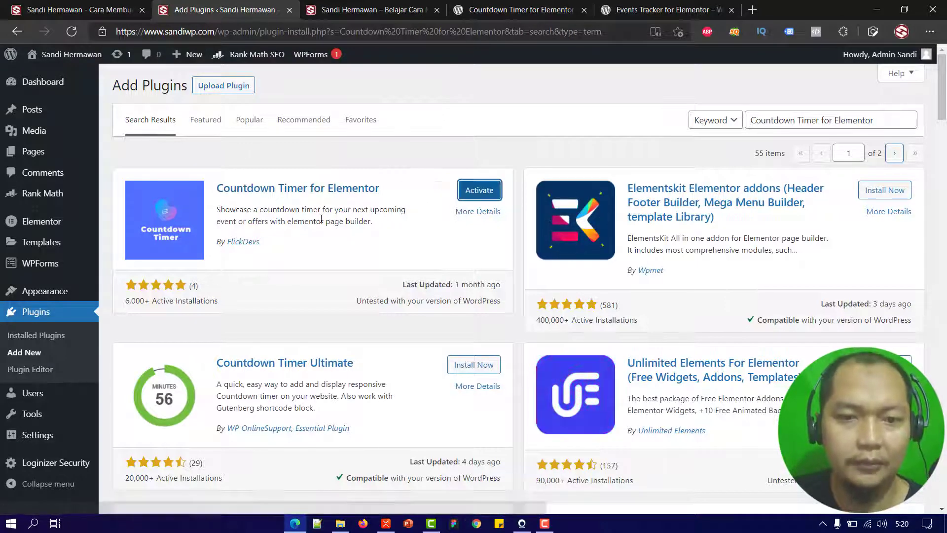
pyautogui.click(489, 195)
pyautogui.scroll(-4, 419, 226)
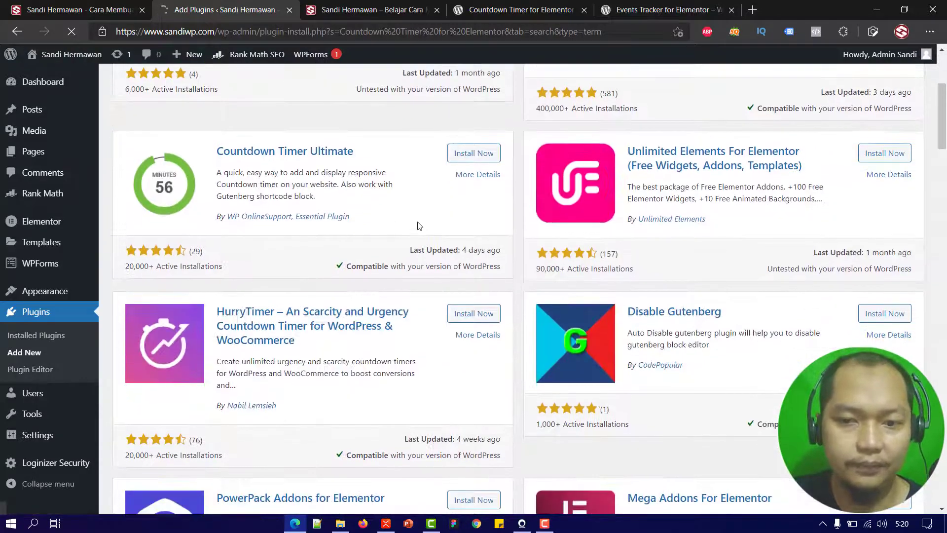
pyautogui.scroll(-3, 419, 226)
pyautogui.scroll(-4, 419, 226)
pyautogui.scroll(-2, 419, 226)
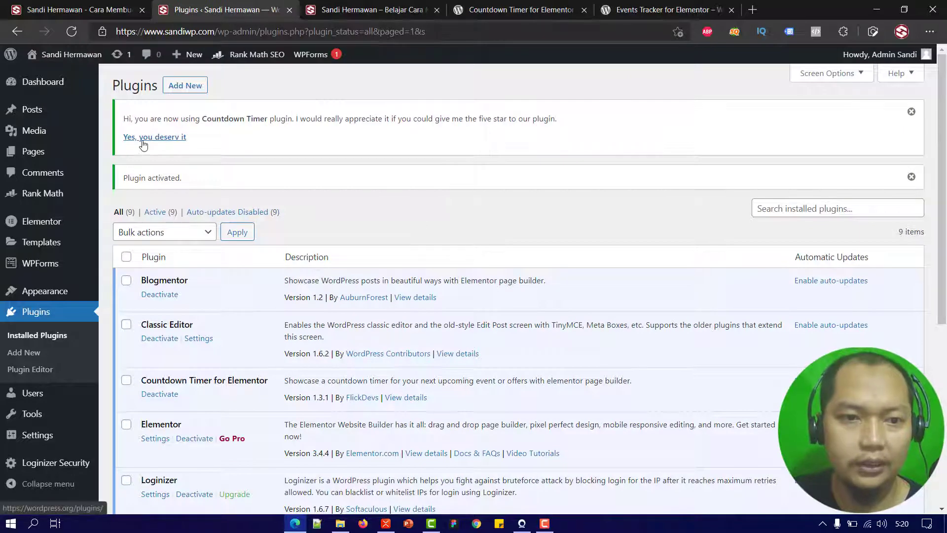
pyautogui.click(911, 111)
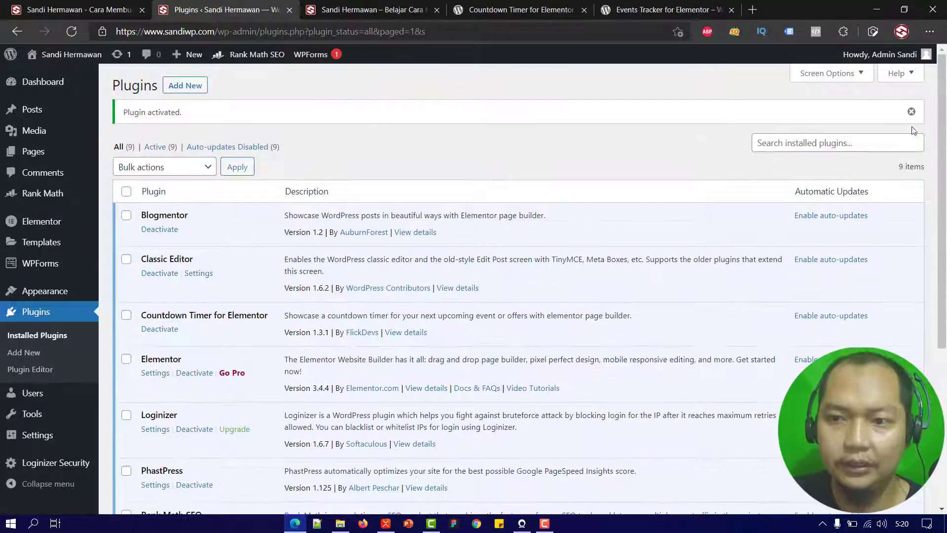
pyautogui.click(911, 112)
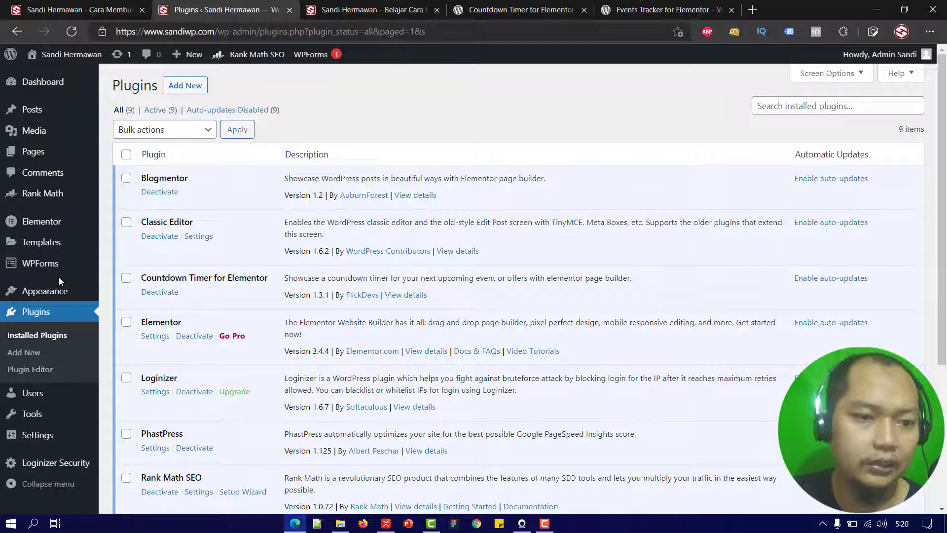
# Open the Maintenance Mode settings in Elementor's Tools.
pyautogui.moveTo(59, 296)
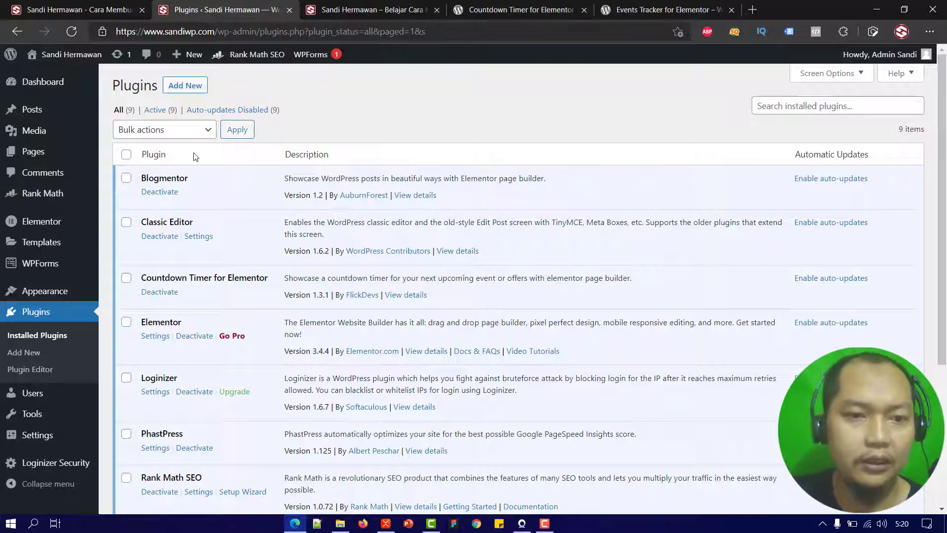
pyautogui.moveTo(57, 223)
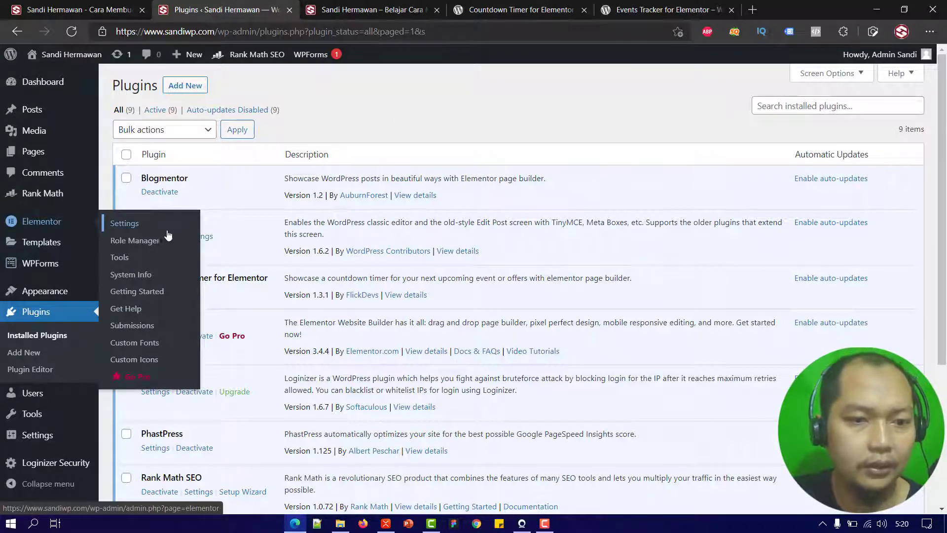
pyautogui.click(139, 259)
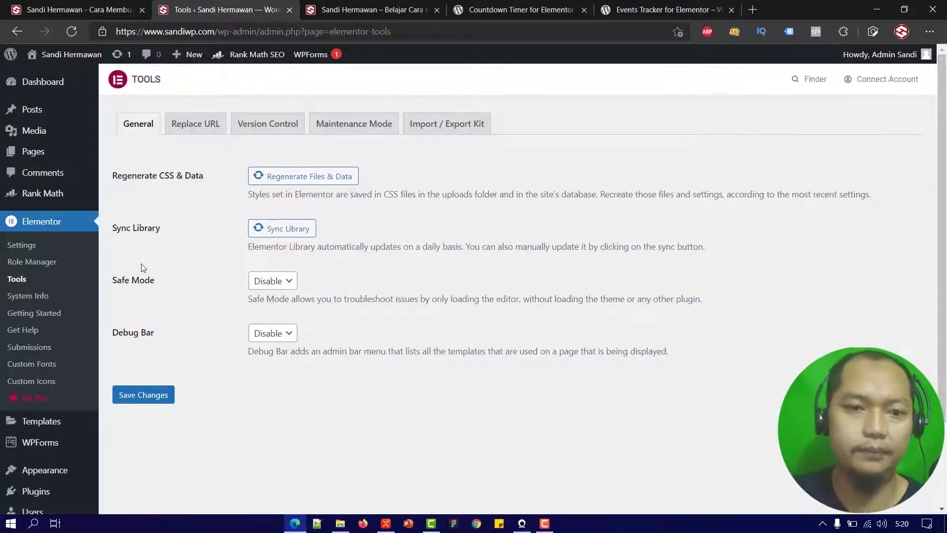
pyautogui.click(355, 129)
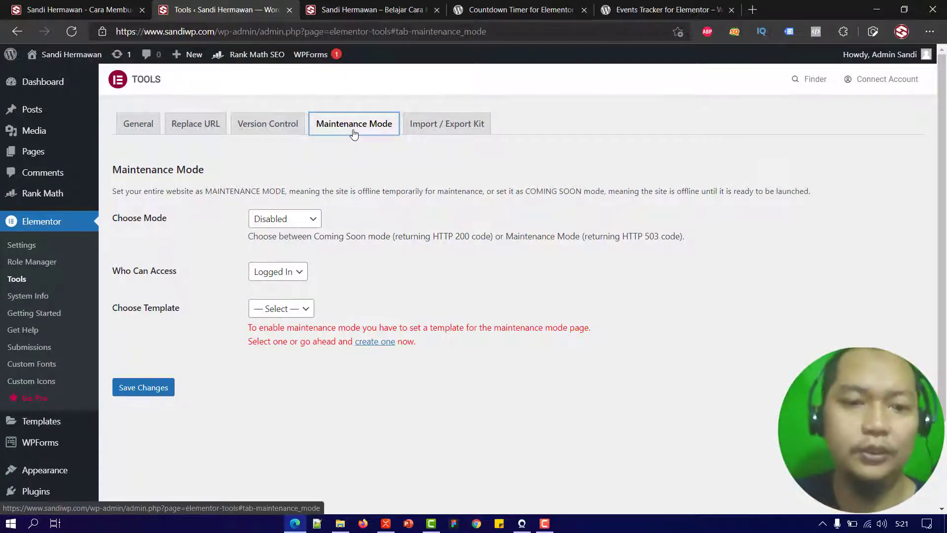
# Try the Coming Soon mode for the site and check the choices for who can access it.
pyautogui.click(280, 221)
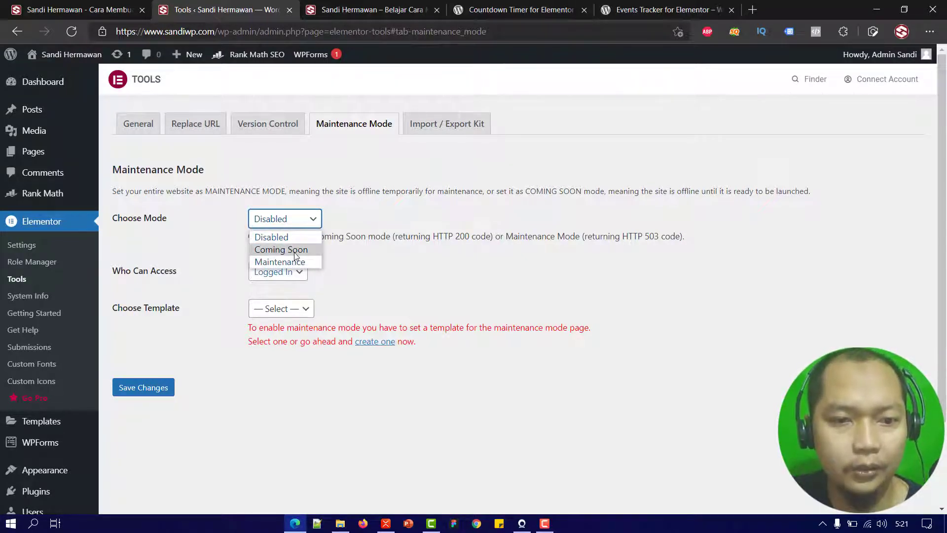
pyautogui.click(296, 254)
pyautogui.click(285, 221)
pyautogui.click(285, 273)
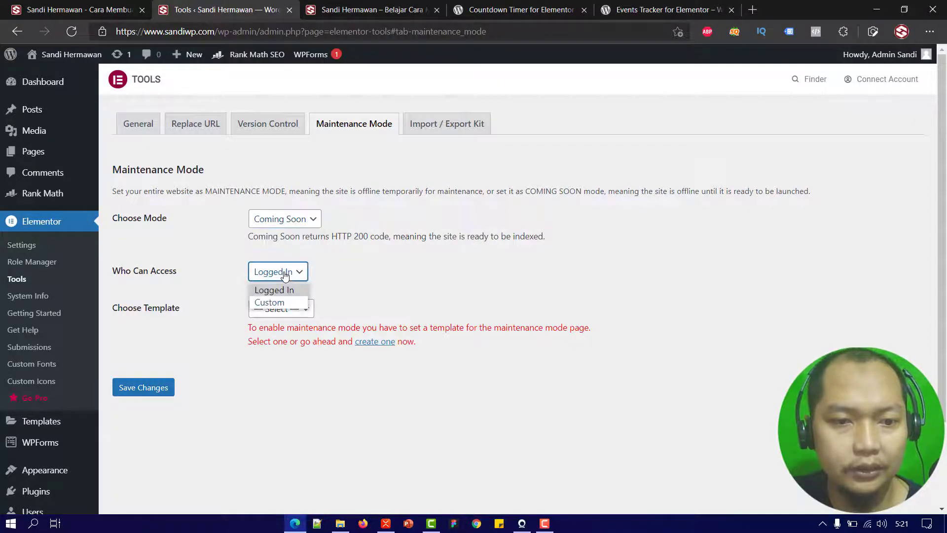
pyautogui.click(298, 224)
pyautogui.click(292, 273)
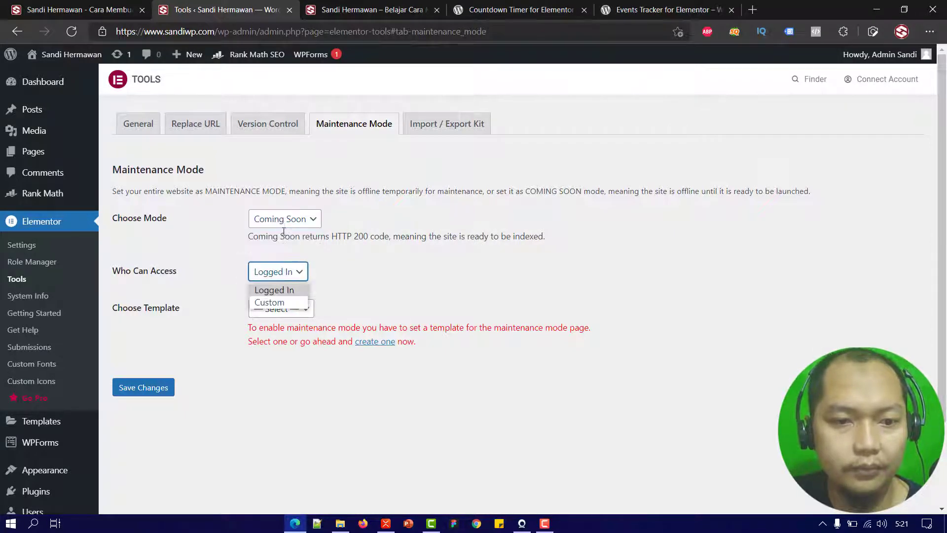
pyautogui.click(280, 223)
pyautogui.click(287, 249)
# Try the Maintenance mode for the site, and set the mode back to Coming Soon.
pyautogui.click(290, 225)
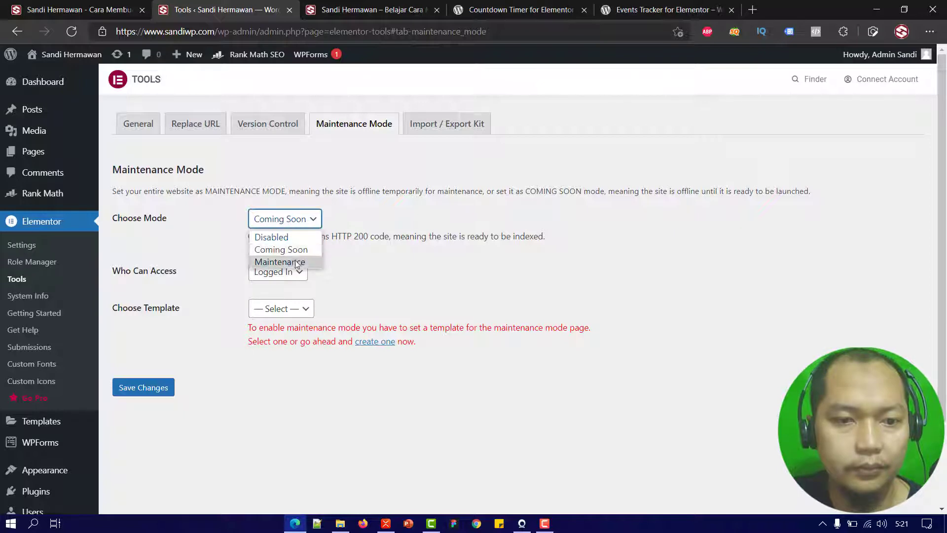
pyautogui.click(279, 262)
pyautogui.click(296, 223)
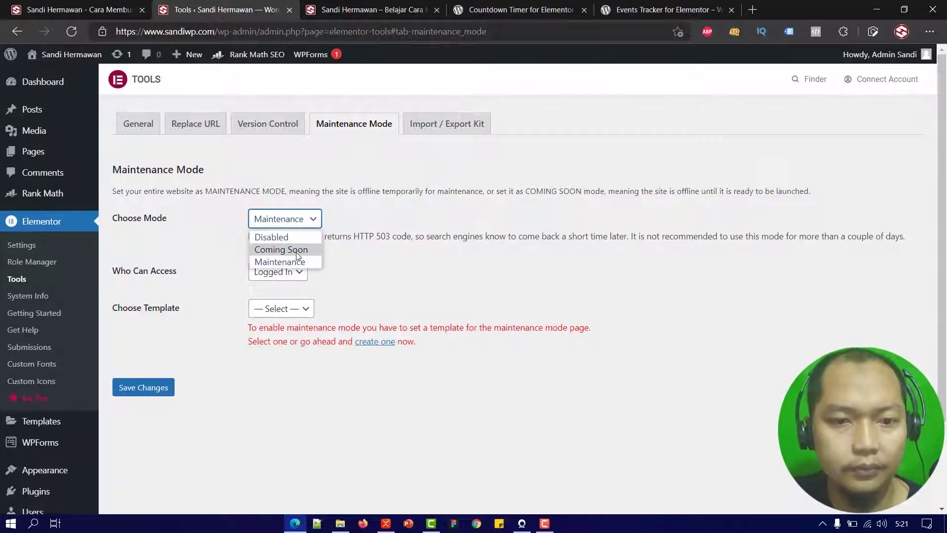
pyautogui.click(296, 250)
pyautogui.click(290, 222)
pyautogui.click(289, 223)
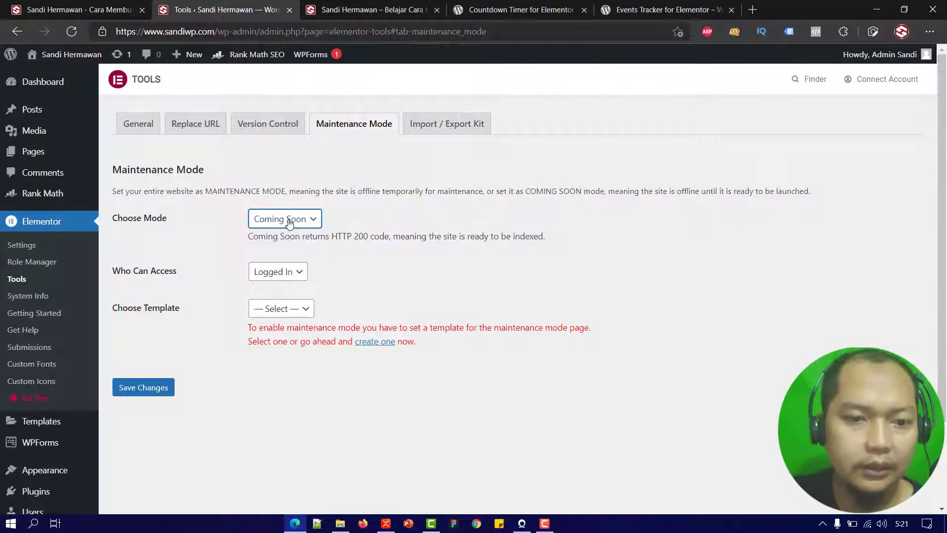
pyautogui.click(290, 223)
pyautogui.click(290, 223)
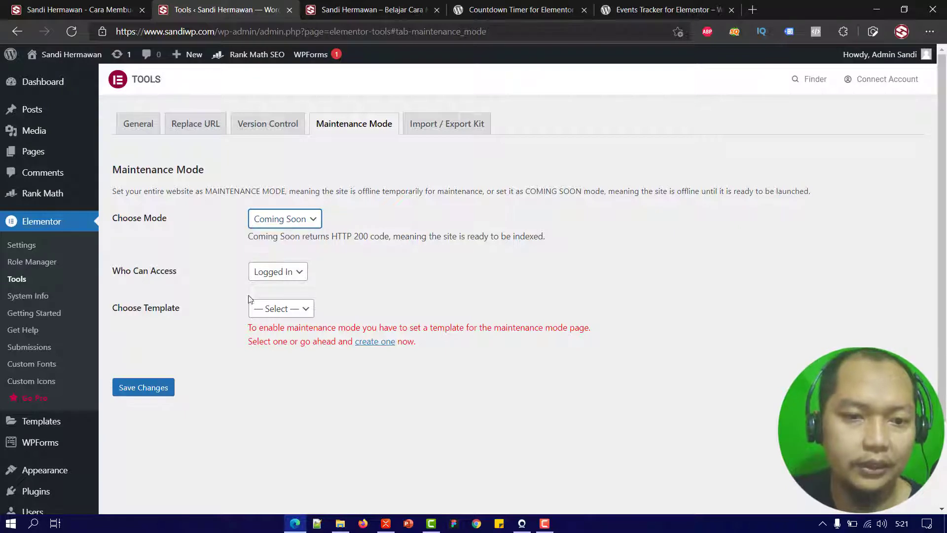
# Create a new template for the maintenance mode page, title it "Coming Soon" and publish it.
pyautogui.click(296, 307)
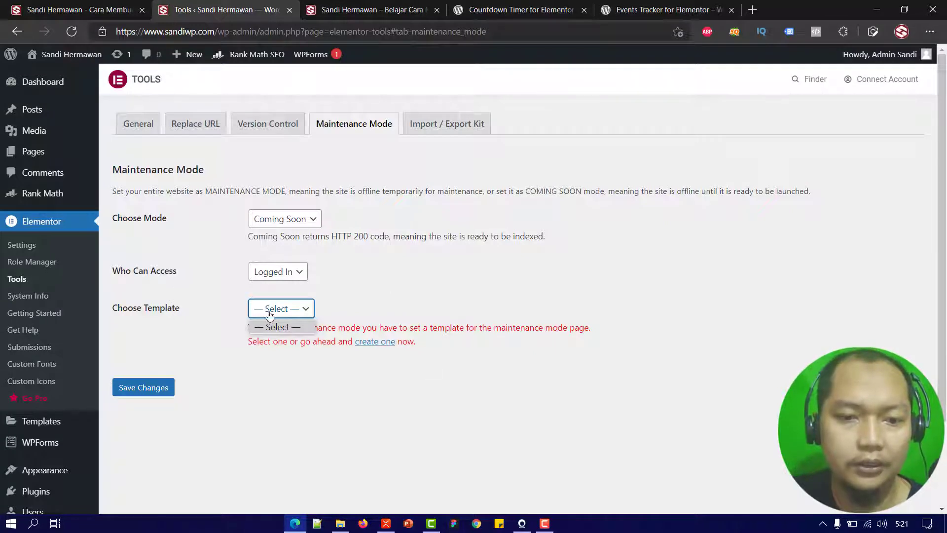
pyautogui.click(372, 345)
pyautogui.click(371, 345)
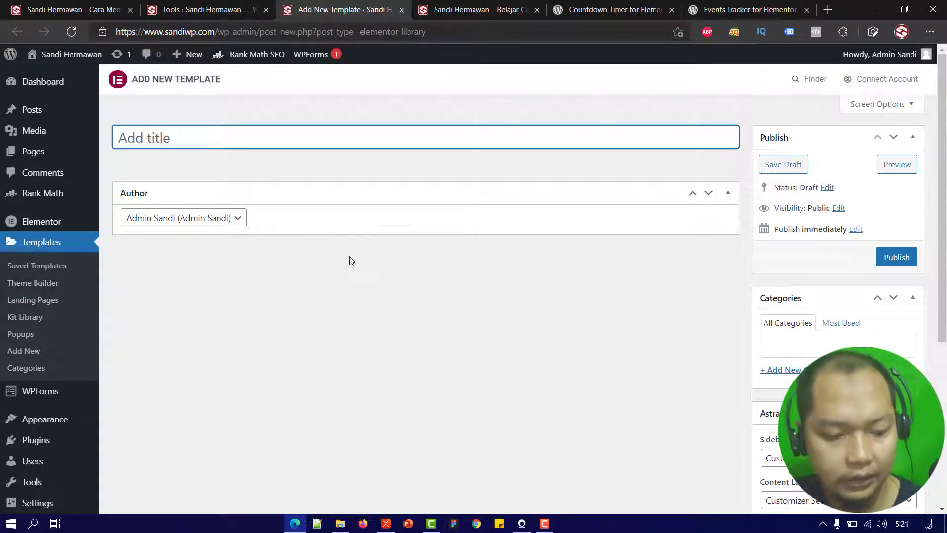
pyautogui.write('Com')
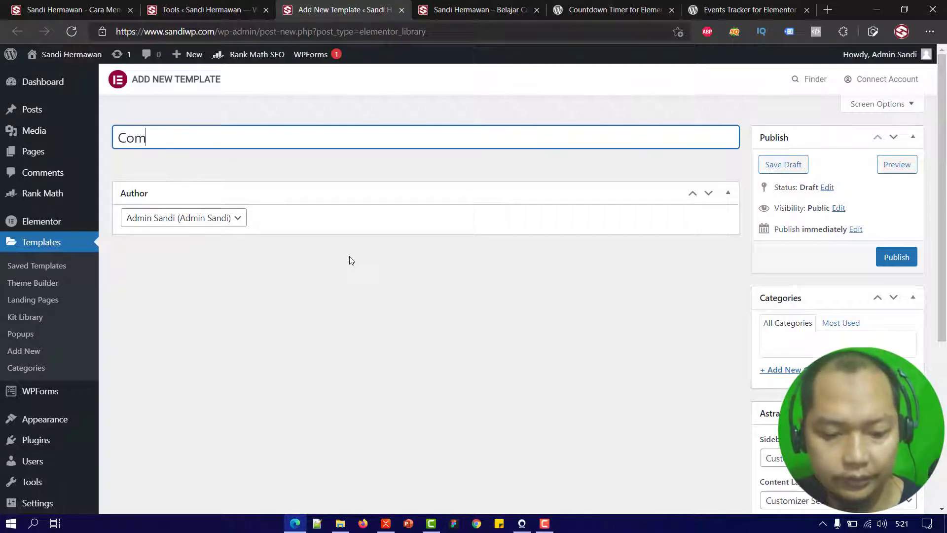
pyautogui.write('ing Soo')
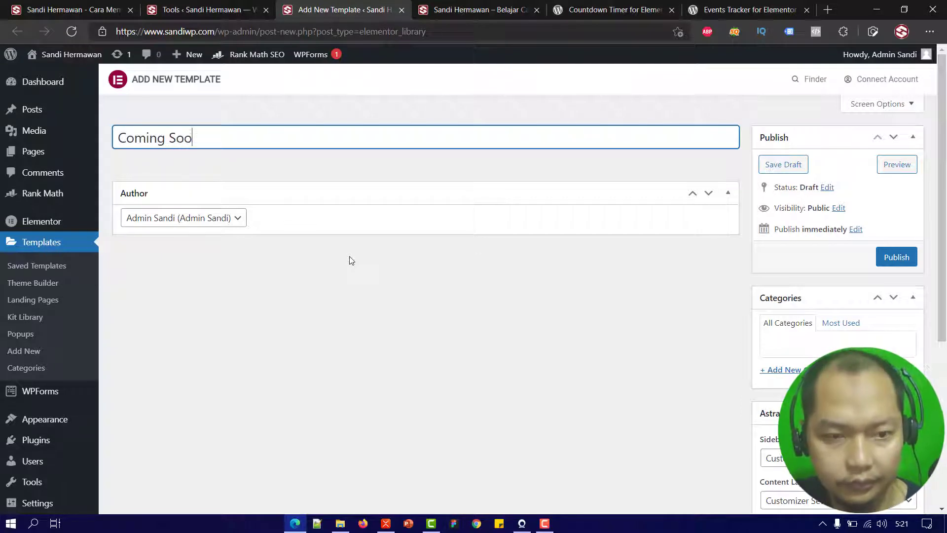
pyautogui.write('n')
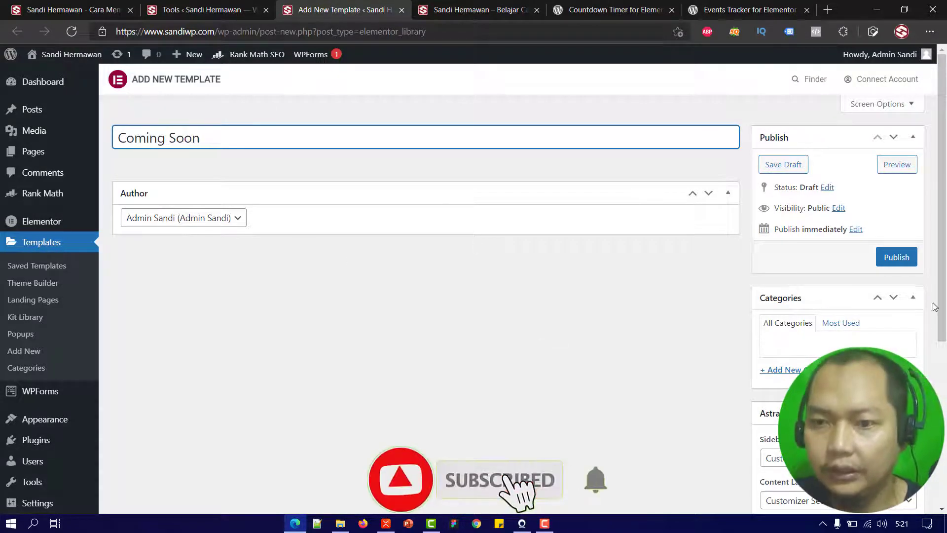
pyautogui.click(904, 262)
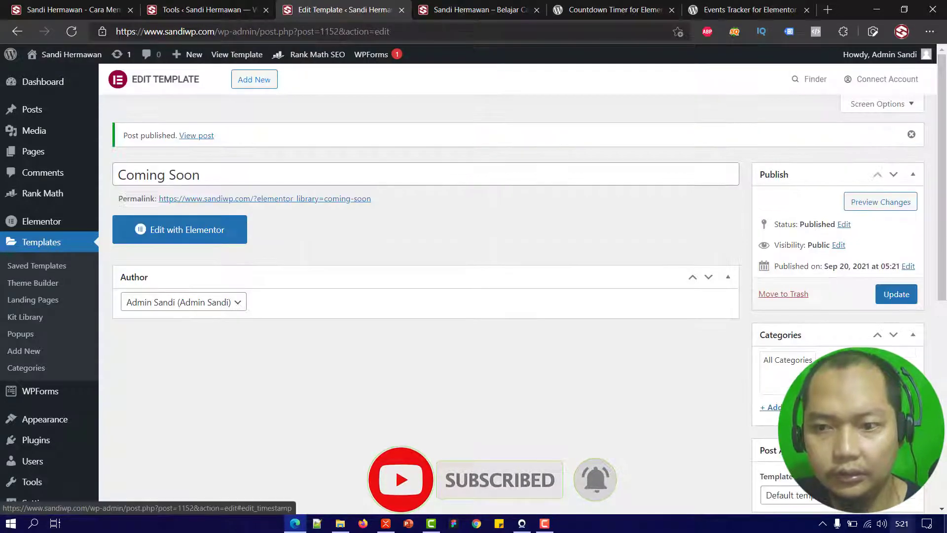
# Open the Coming Soon template in the Elementor editor and add a single-column section.
pyautogui.click(188, 234)
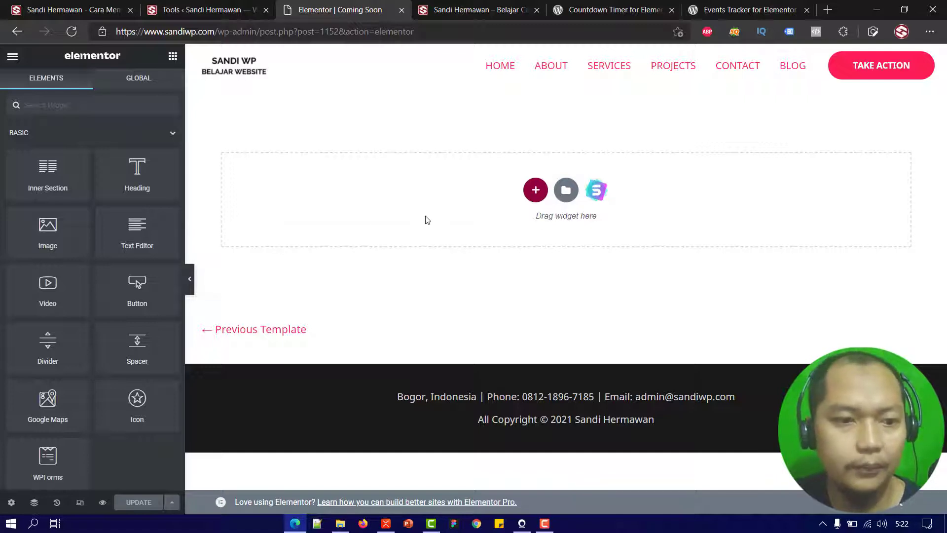
pyautogui.click(537, 191)
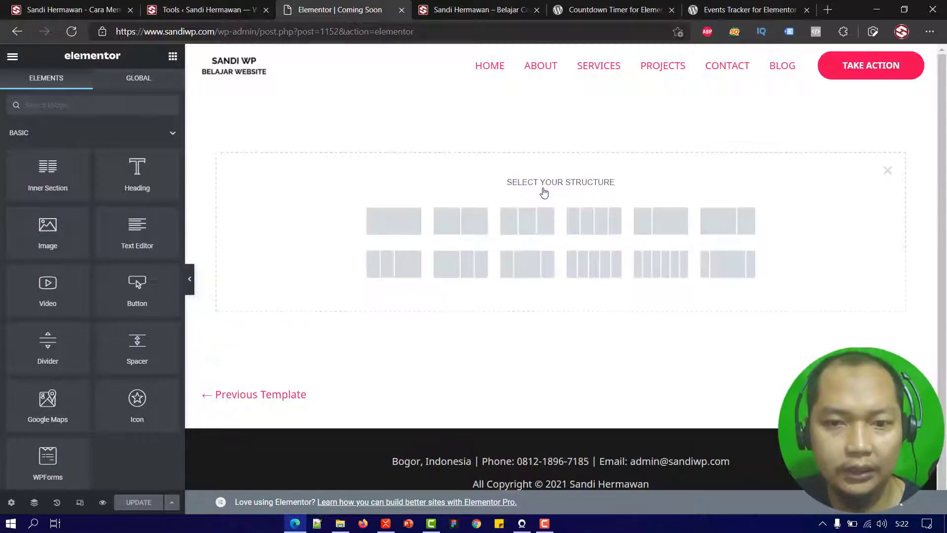
pyautogui.click(391, 228)
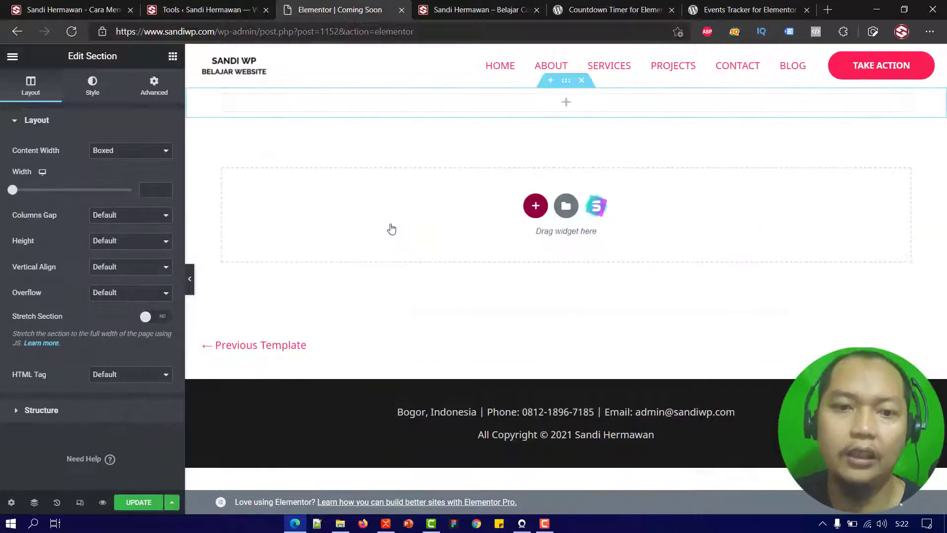
# Add an Image widget to the new section and upload Website-Maintenance.gif from the Downloads (D:) drive as its image.
pyautogui.doubleClick(15, 57)
pyautogui.moveTo(66, 239); pyautogui.dragTo(563, 103)
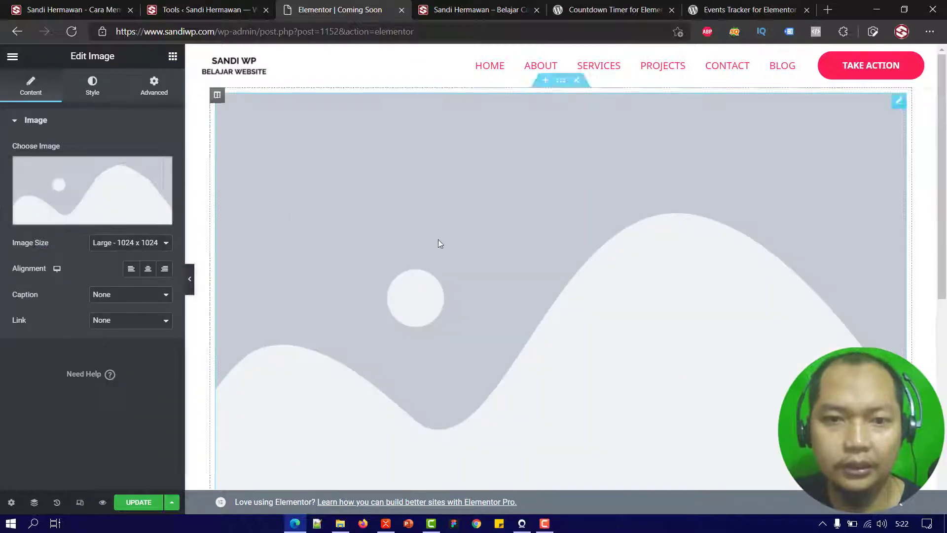
pyautogui.click(74, 195)
pyautogui.click(172, 109)
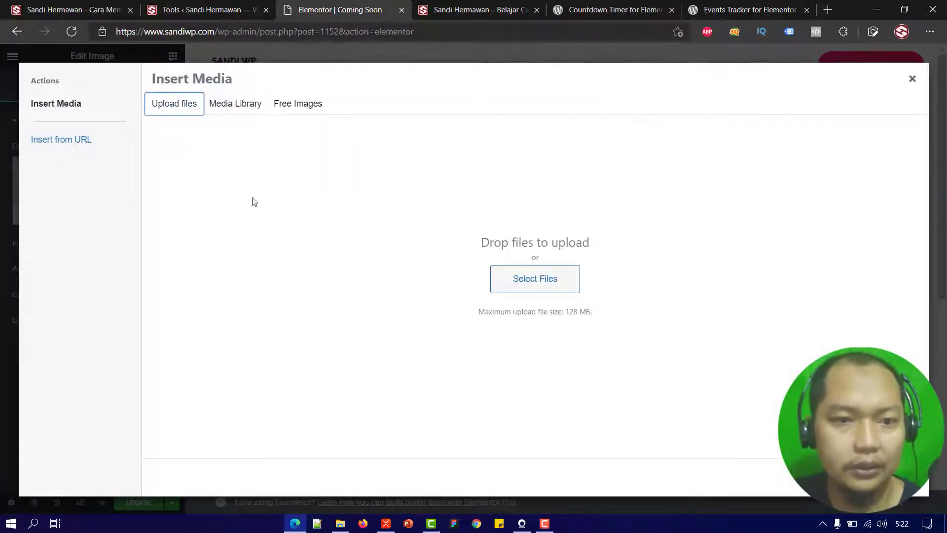
pyautogui.click(517, 277)
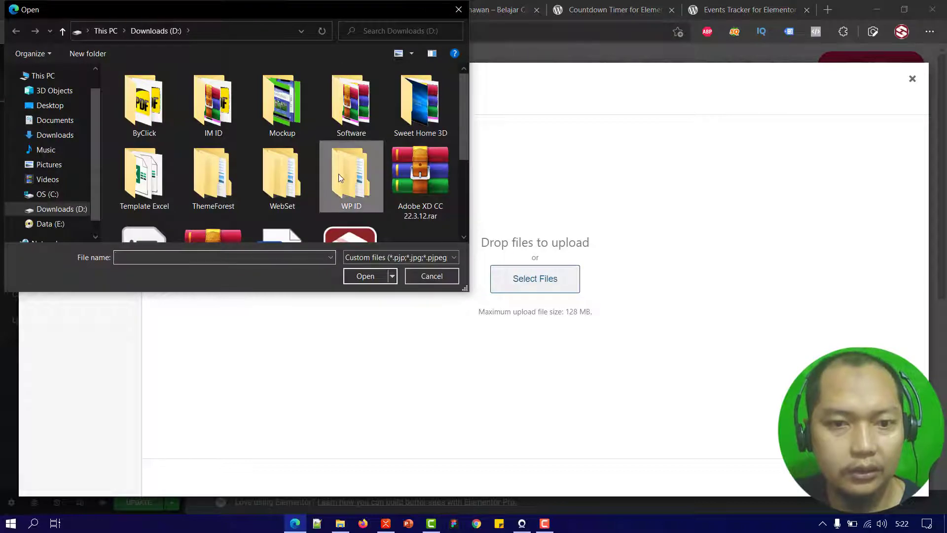
pyautogui.scroll(-3, 339, 176)
pyautogui.click(187, 216)
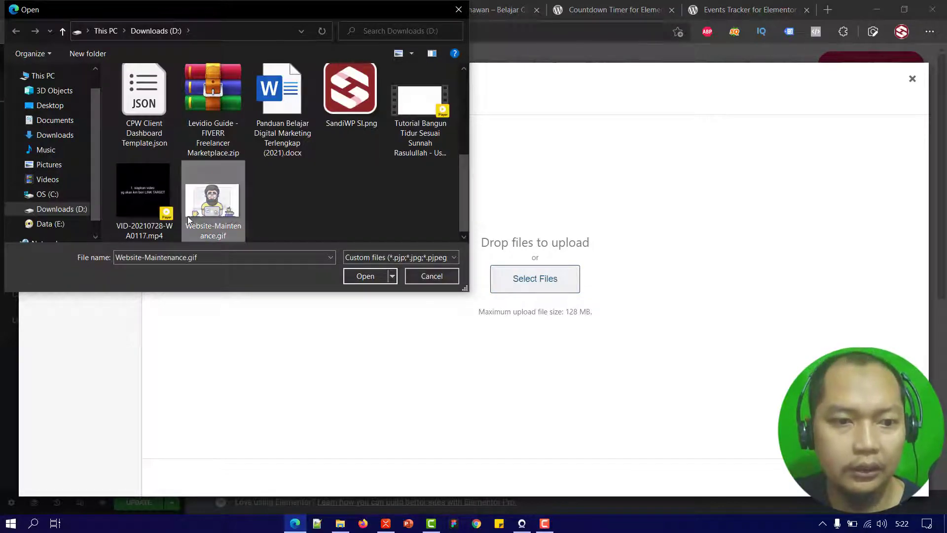
pyautogui.doubleClick(215, 206)
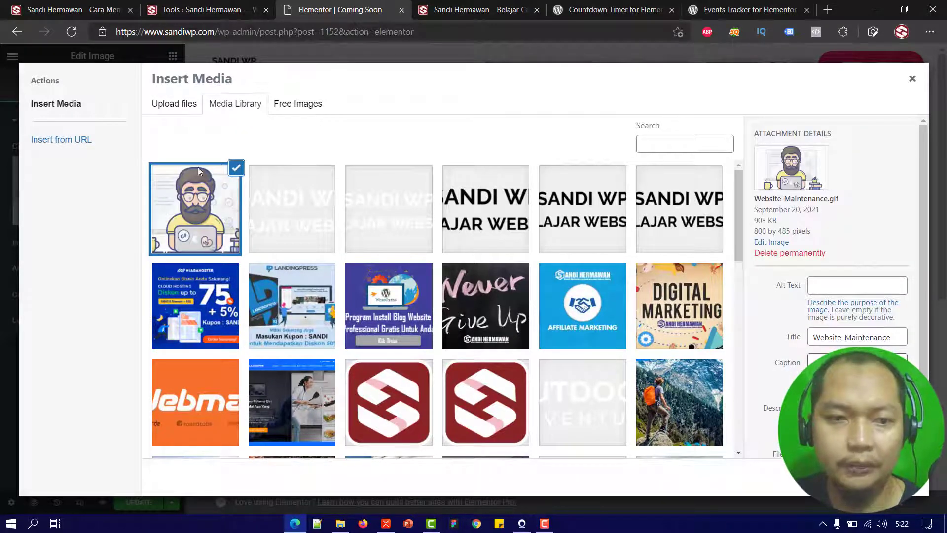
pyautogui.click(931, 476)
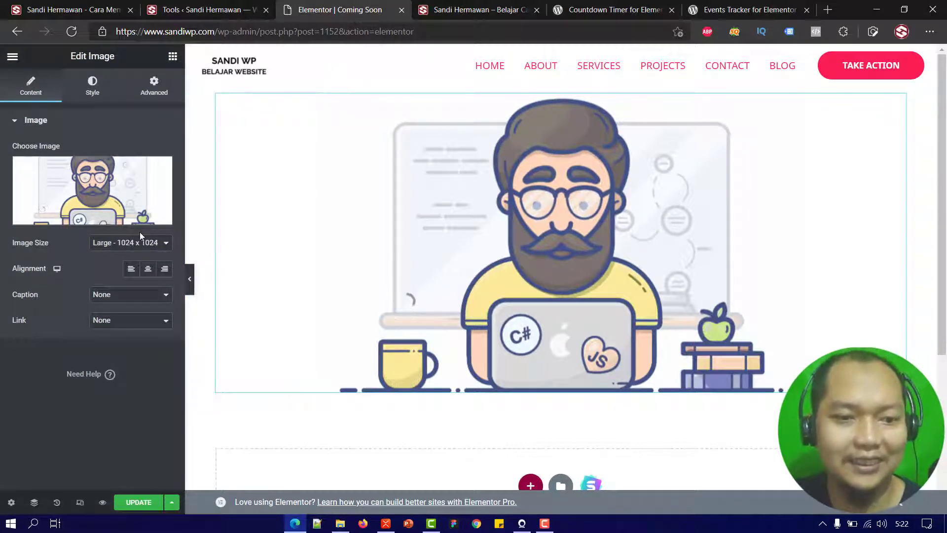
# Add a Heading widget below the image with the title "Coming Soon" and center it.
pyautogui.click(12, 56)
pyautogui.click(12, 57)
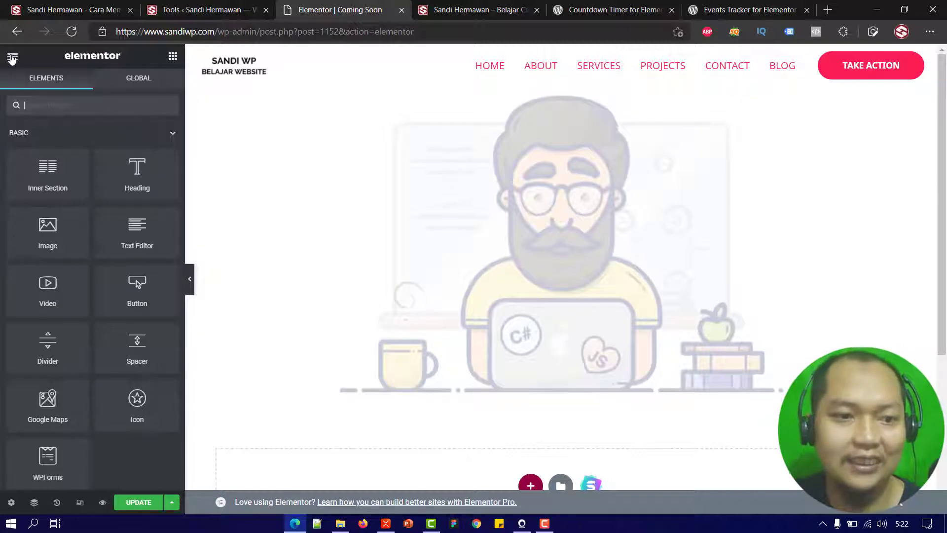
pyautogui.moveTo(137, 168); pyautogui.dragTo(593, 382)
pyautogui.tripleClick(69, 190)
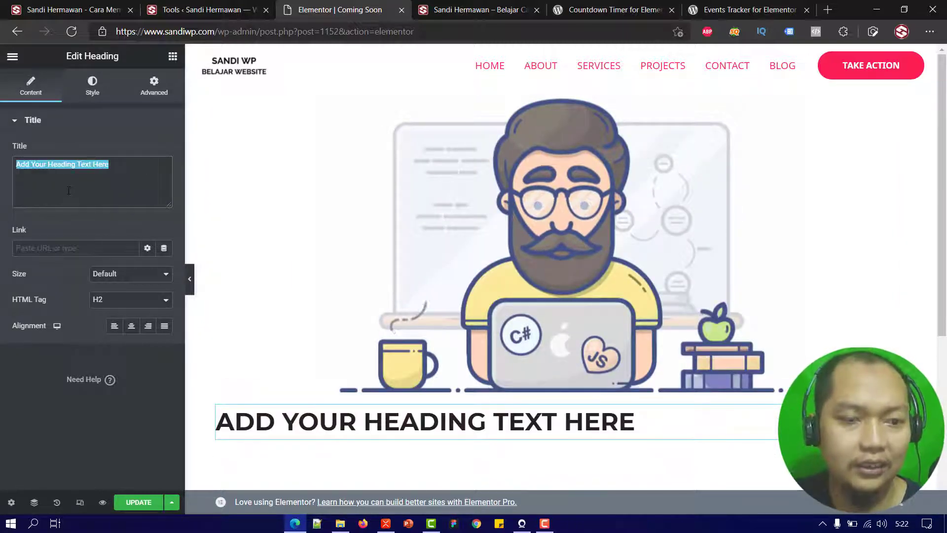
pyautogui.write('Coming')
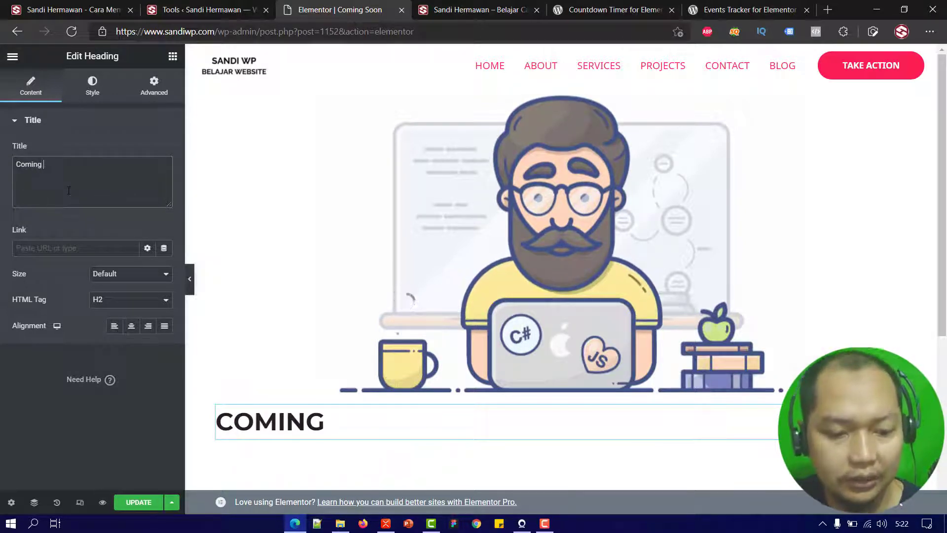
pyautogui.write(' Soon')
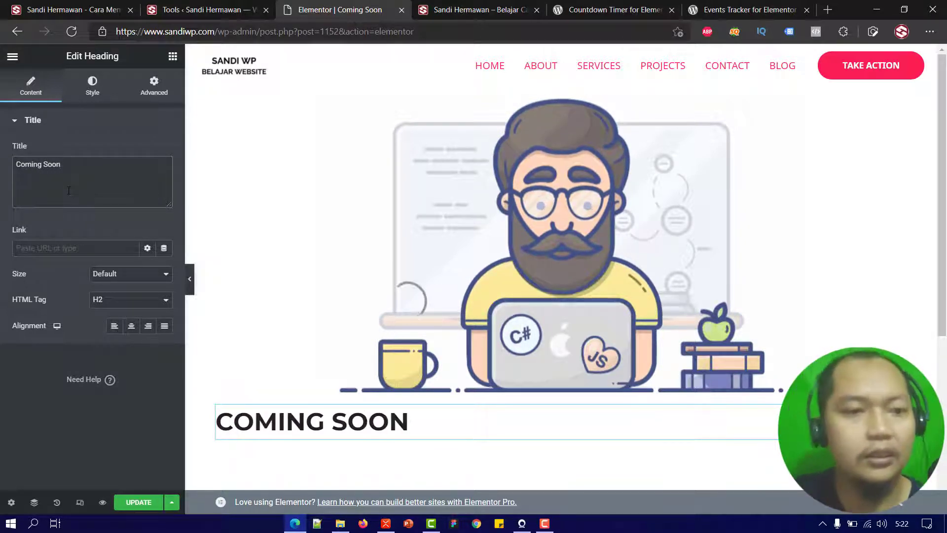
pyautogui.click(132, 328)
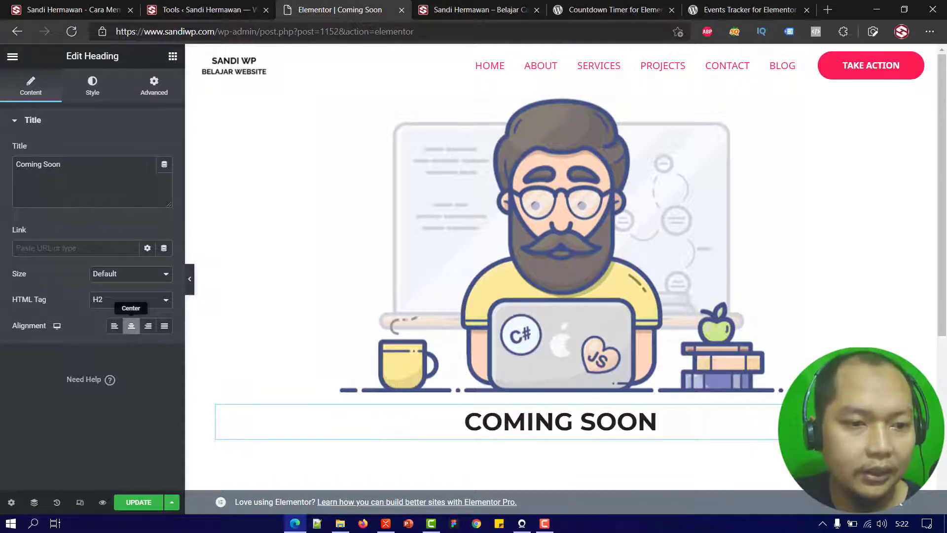
# Try to sample the TAKE ACTION button's color as the heading's text color.
pyautogui.click(85, 90)
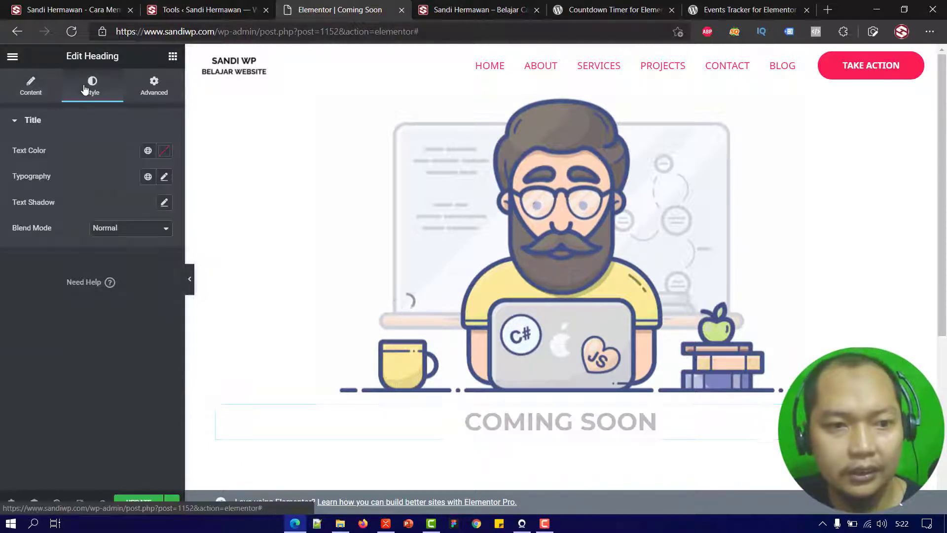
pyautogui.click(163, 153)
pyautogui.click(162, 175)
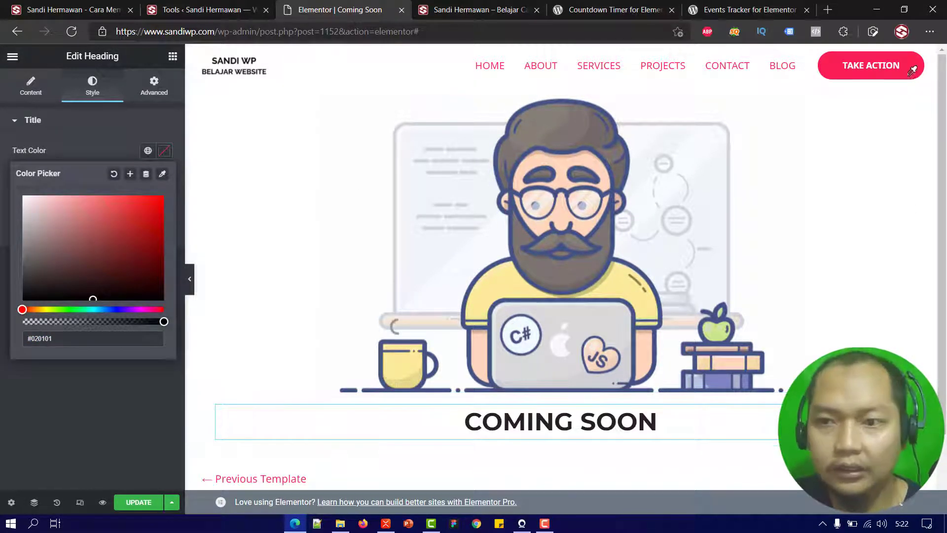
pyautogui.click(918, 58)
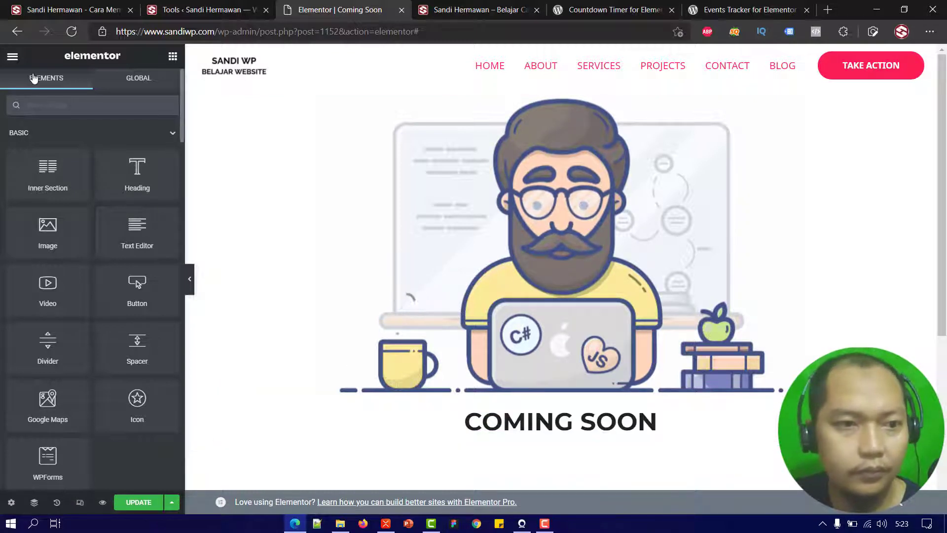
pyautogui.click(12, 57)
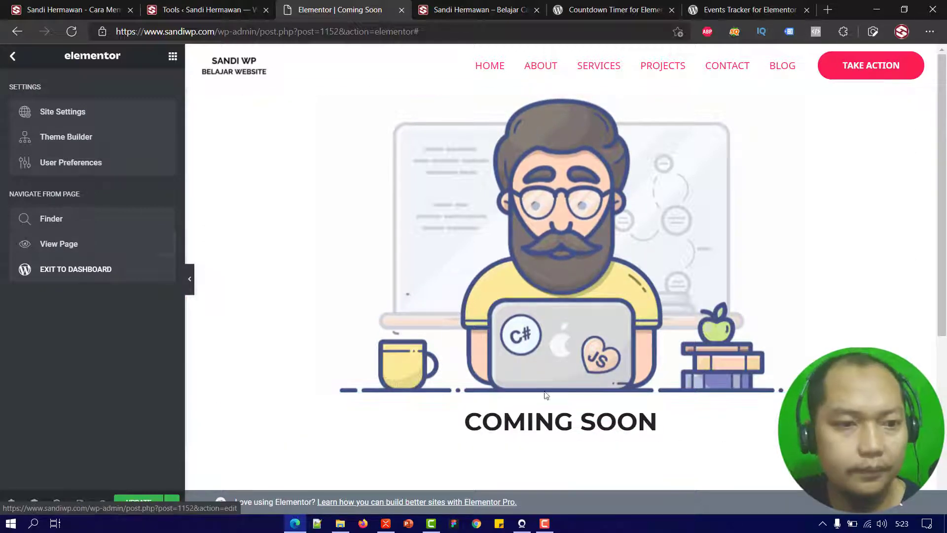
# Set the Coming Soon heading's text color to a strong red.
pyautogui.click(656, 422)
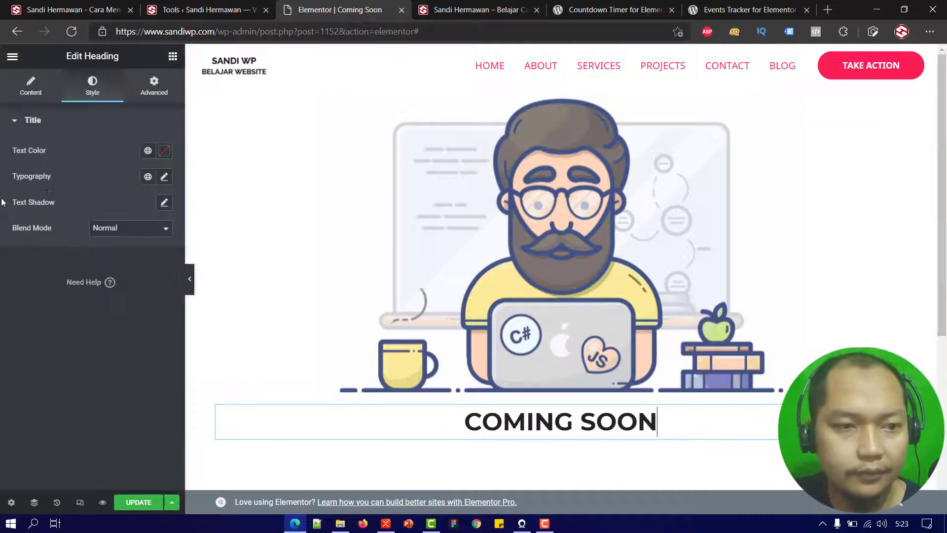
pyautogui.click(164, 151)
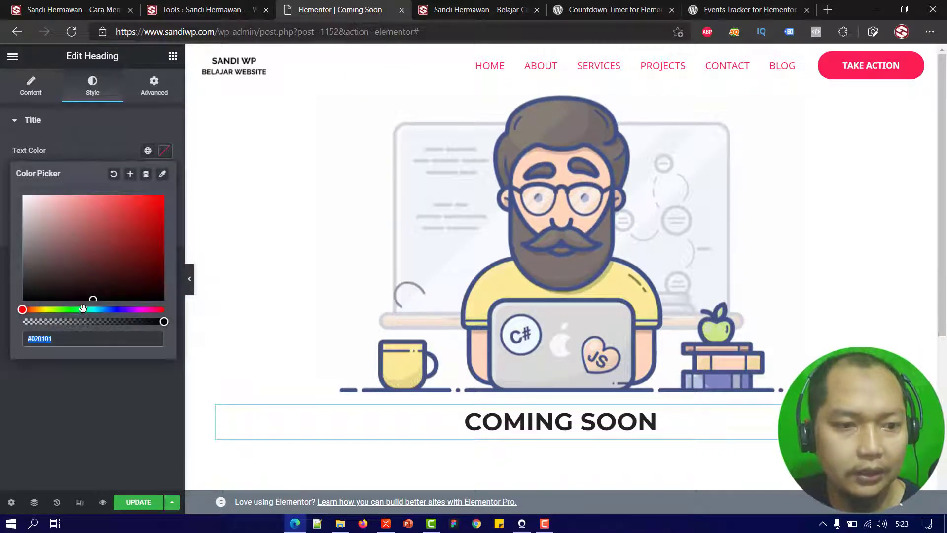
pyautogui.moveTo(99, 300); pyautogui.dragTo(153, 210)
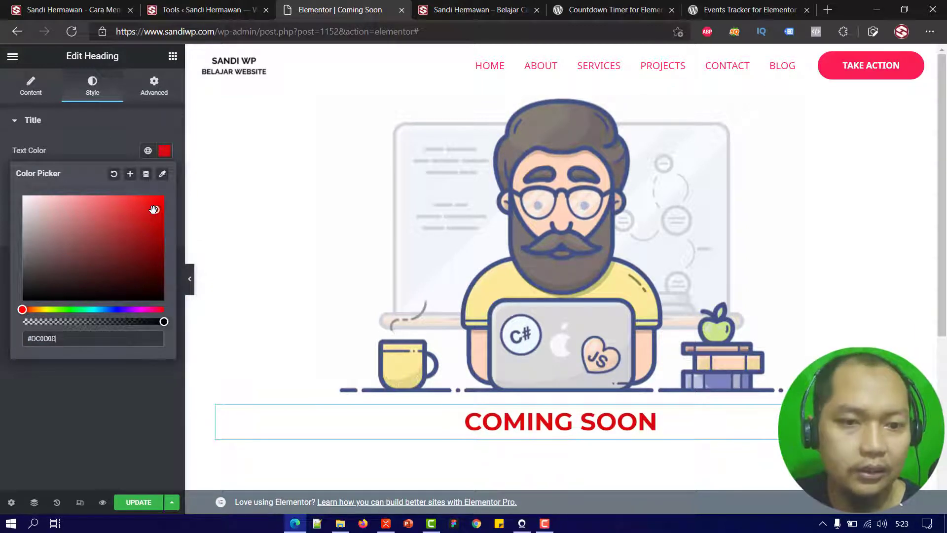
pyautogui.click(97, 138)
pyautogui.click(85, 130)
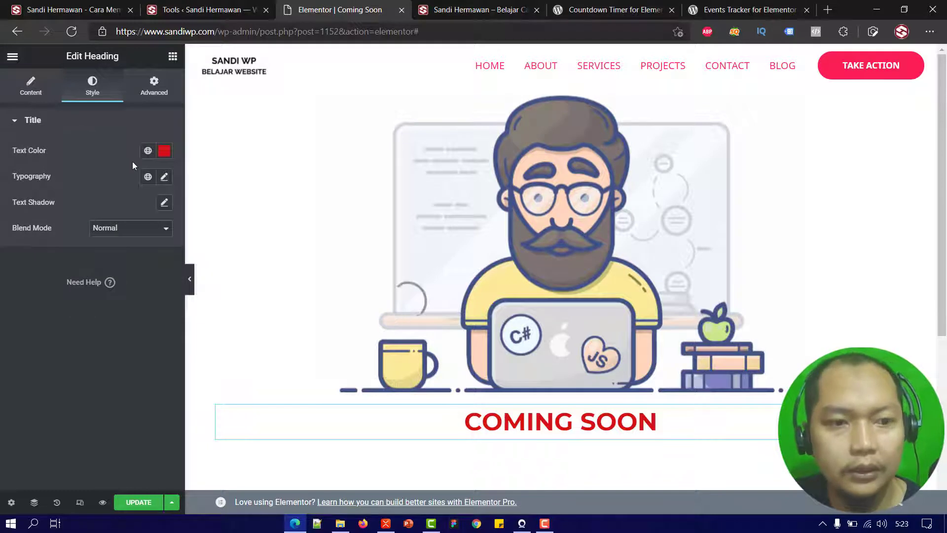
# Set the Coming Soon heading's font family to Lato.
pyautogui.click(165, 176)
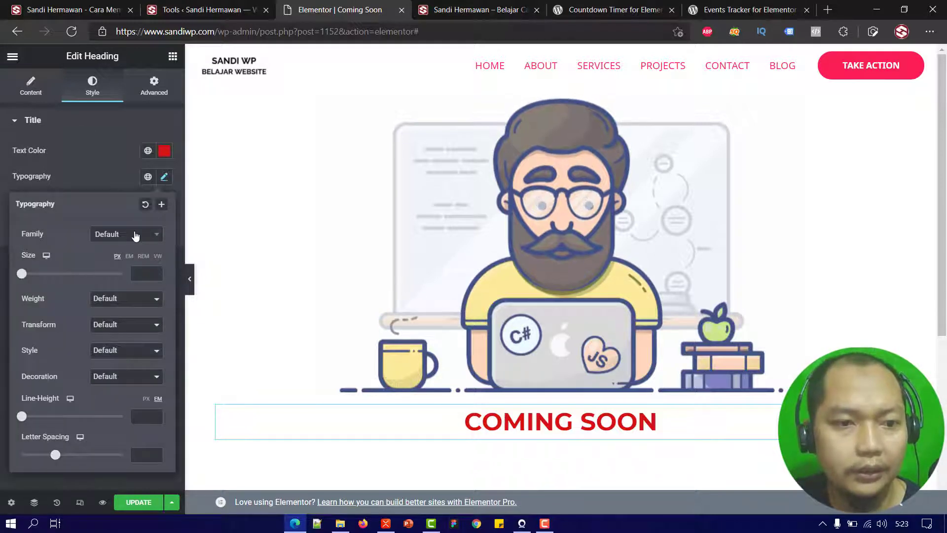
pyautogui.click(136, 235)
pyautogui.scroll(-4, 135, 306)
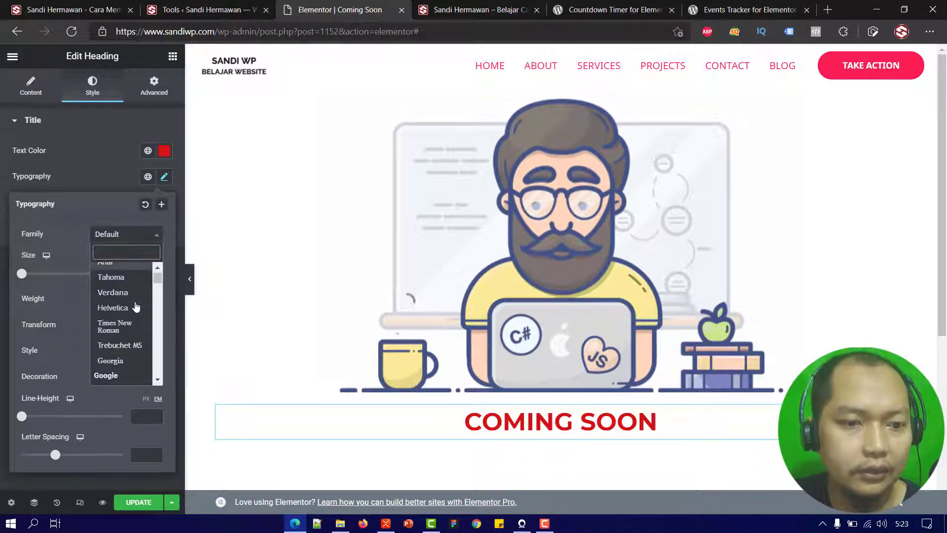
pyautogui.scroll(-5, 136, 307)
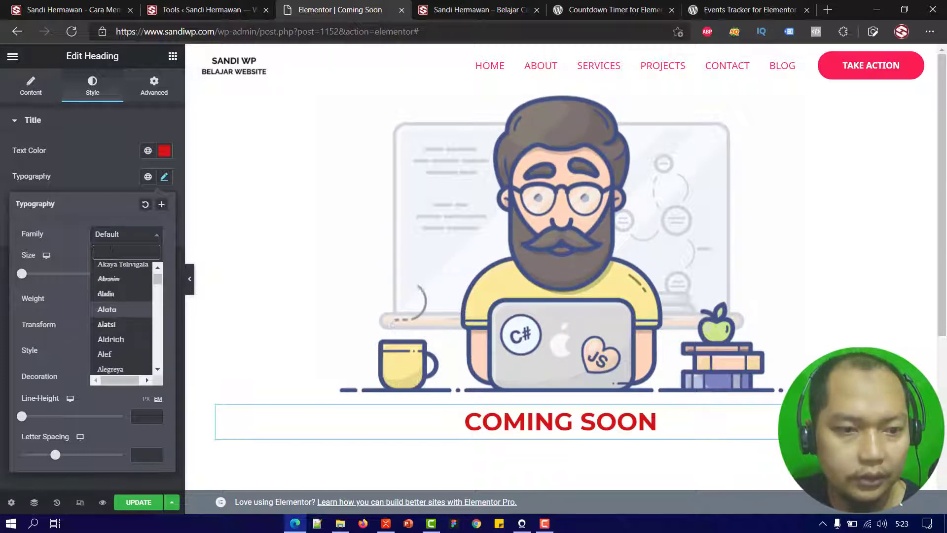
pyautogui.write('l')
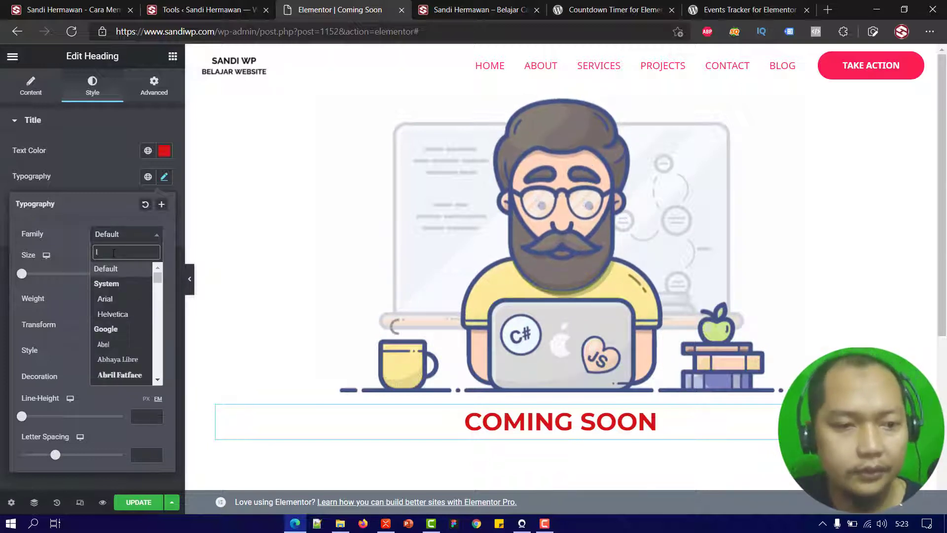
pyautogui.write('at')
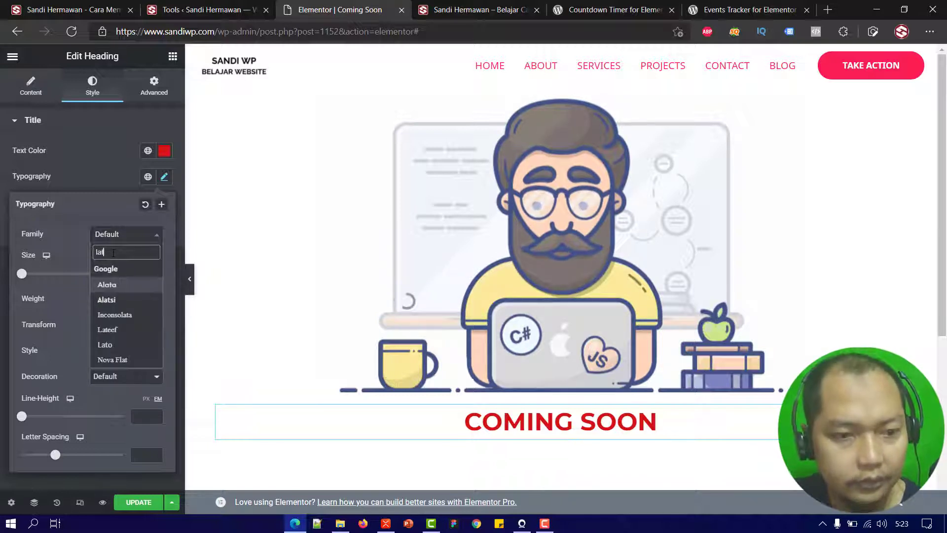
pyautogui.click(110, 345)
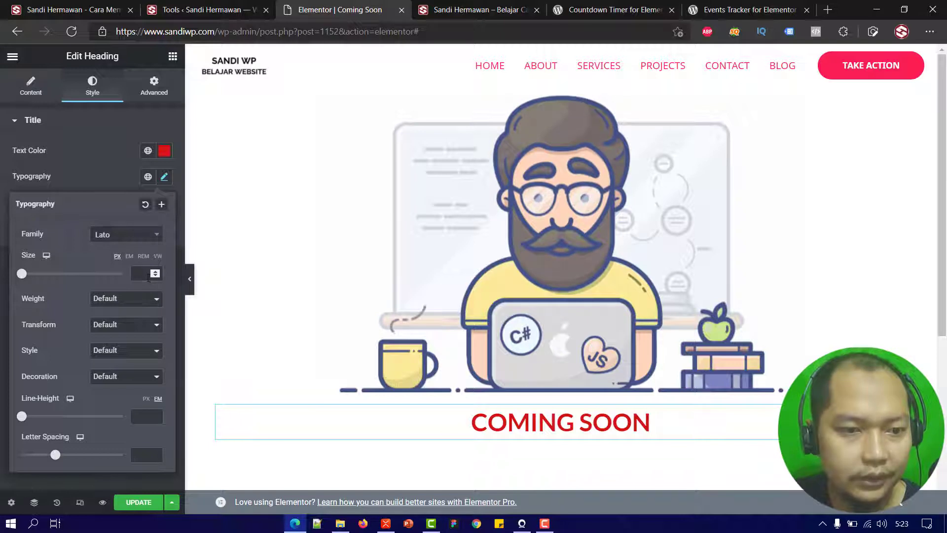
# Set the Coming Soon heading's font size to 60 px.
pyautogui.write('24')
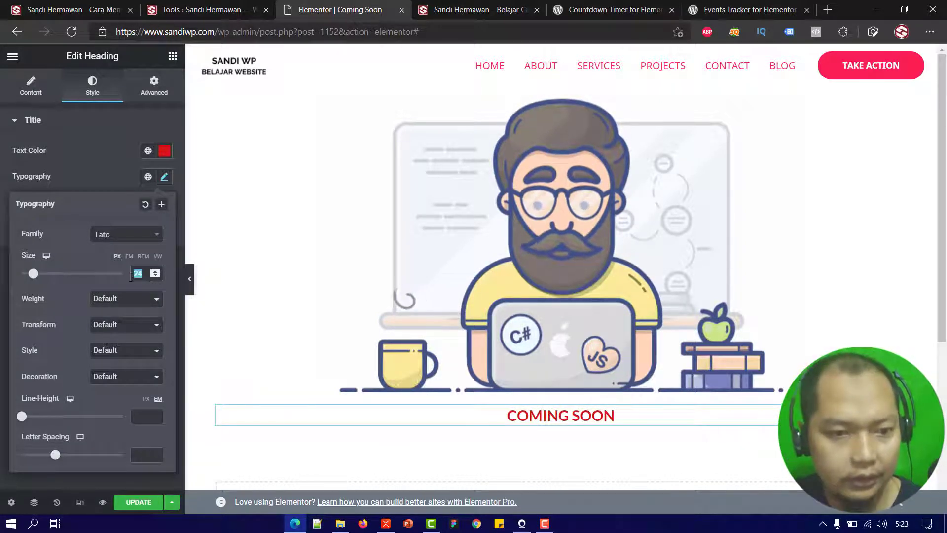
pyautogui.write('60')
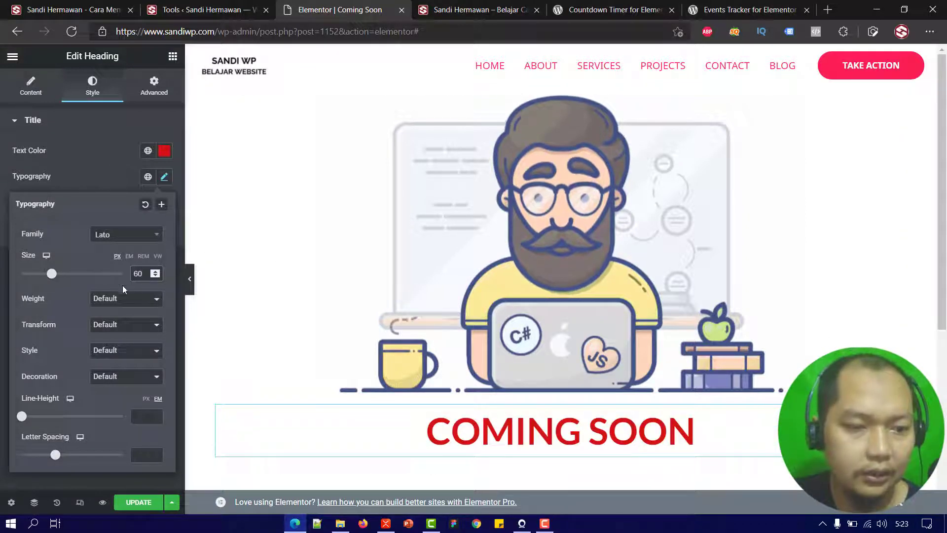
pyautogui.click(81, 174)
pyautogui.click(42, 88)
# Add a Countdown Timer widget directly below the Coming Soon heading.
pyautogui.click(12, 58)
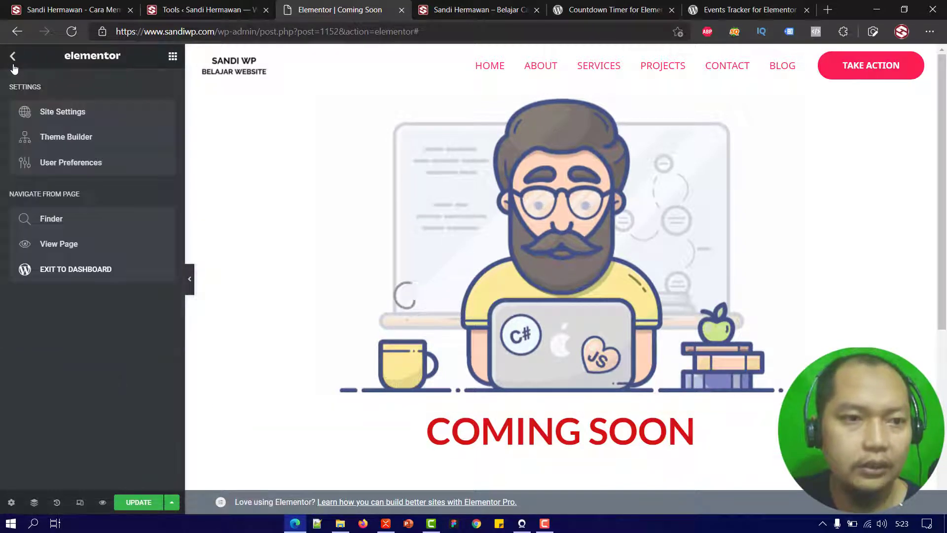
pyautogui.click(12, 58)
pyautogui.scroll(-15, 74, 254)
pyautogui.scroll(15, 74, 255)
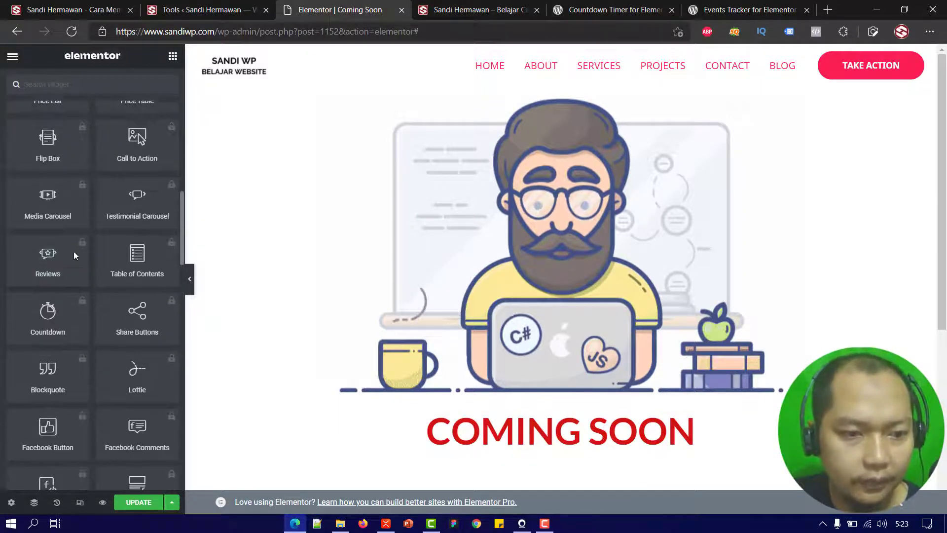
pyautogui.scroll(-8, 175, 385)
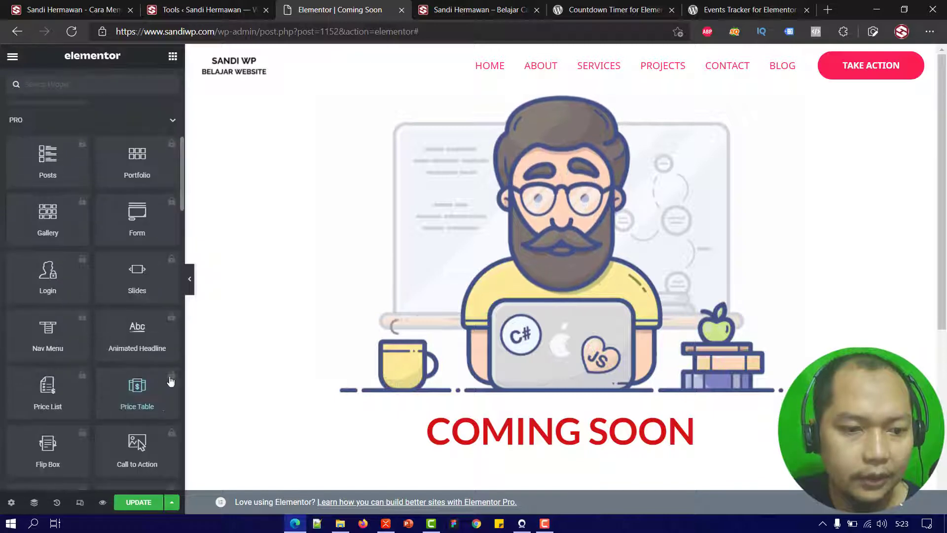
pyautogui.scroll(3, 172, 296)
pyautogui.click(172, 277)
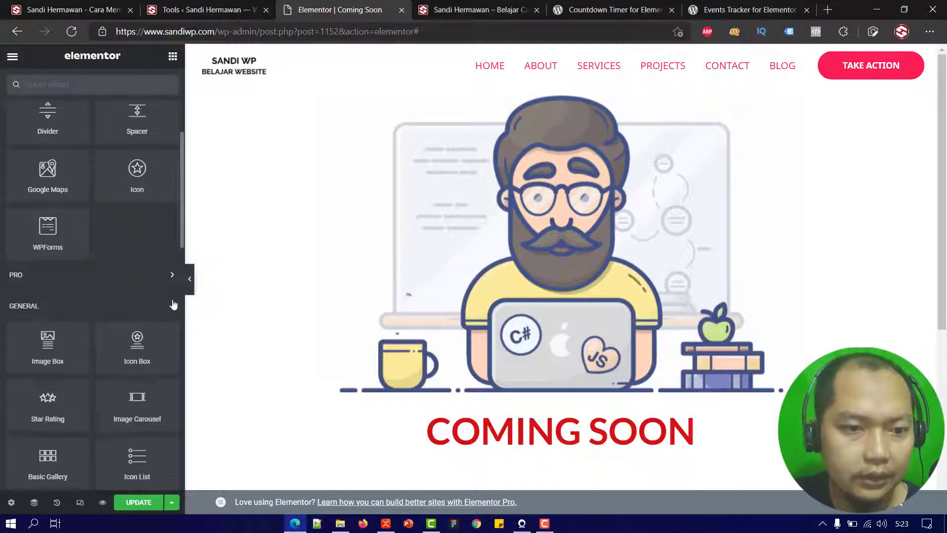
pyautogui.click(172, 308)
pyautogui.scroll(-5, 157, 335)
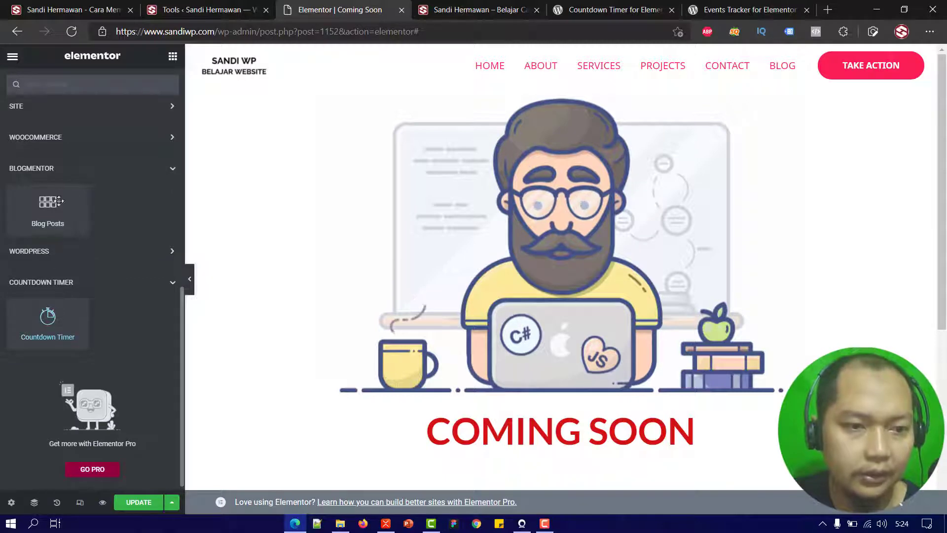
pyautogui.moveTo(59, 317); pyautogui.dragTo(557, 433)
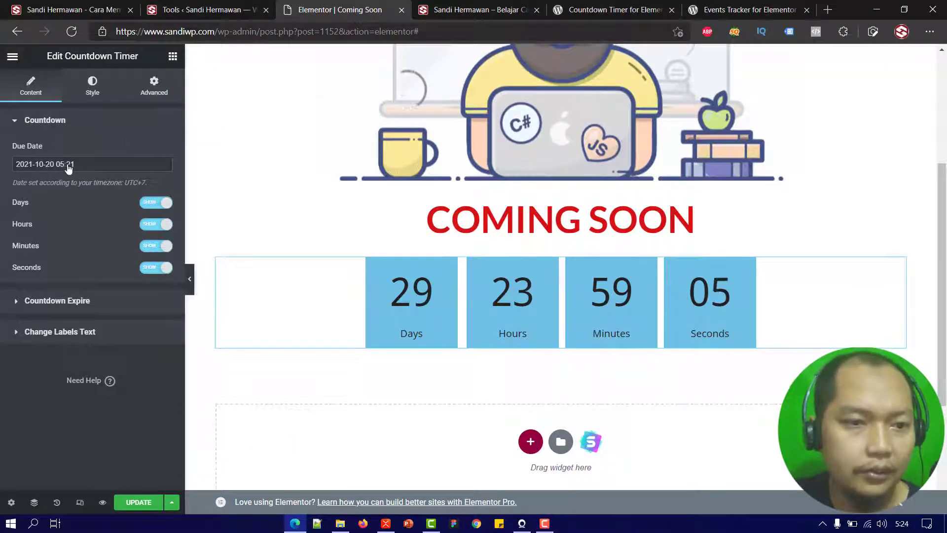
# Check the countdown's due date calendar without changing the date, and try hiding the Days unit.
pyautogui.click(68, 165)
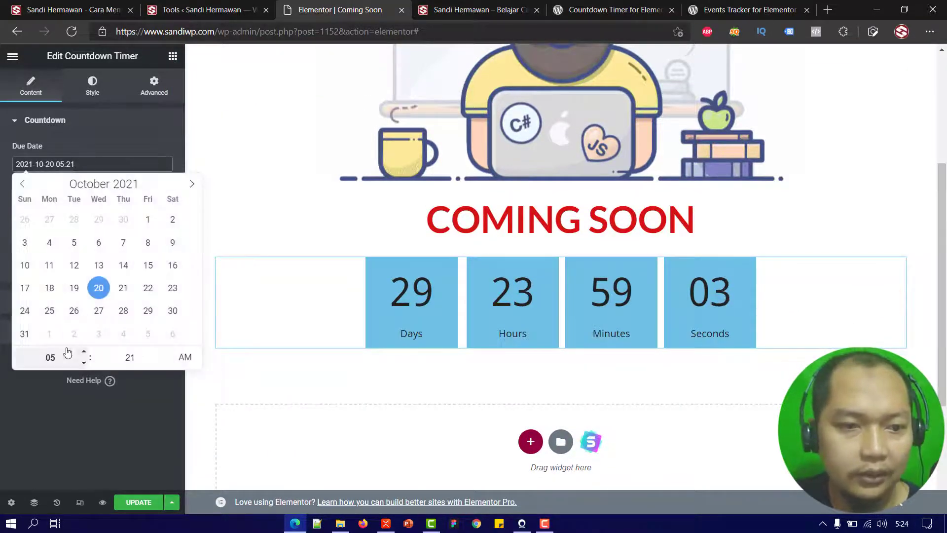
pyautogui.click(122, 123)
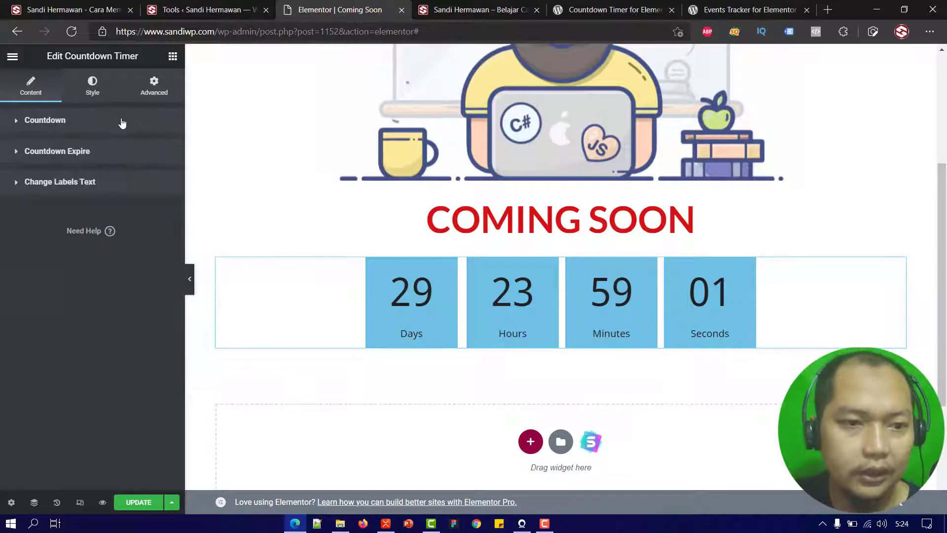
pyautogui.click(85, 120)
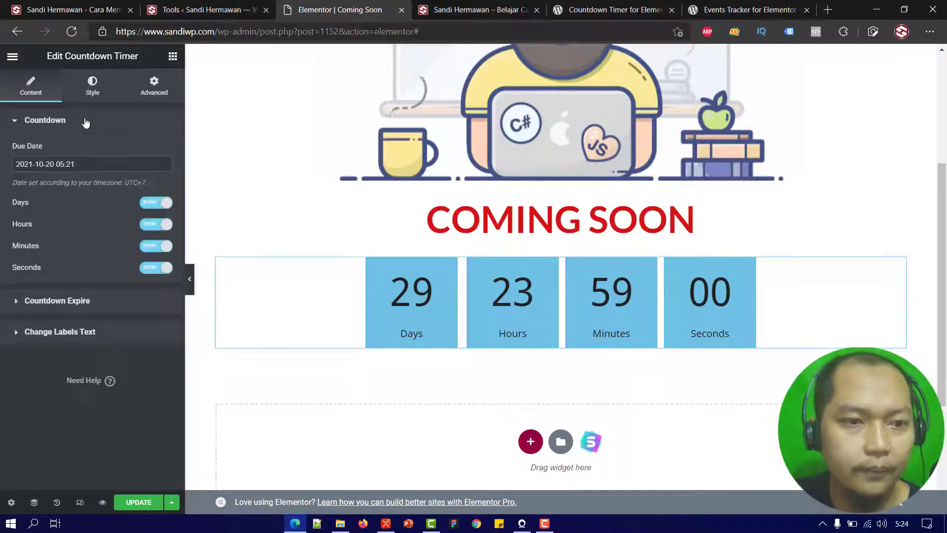
pyautogui.click(151, 202)
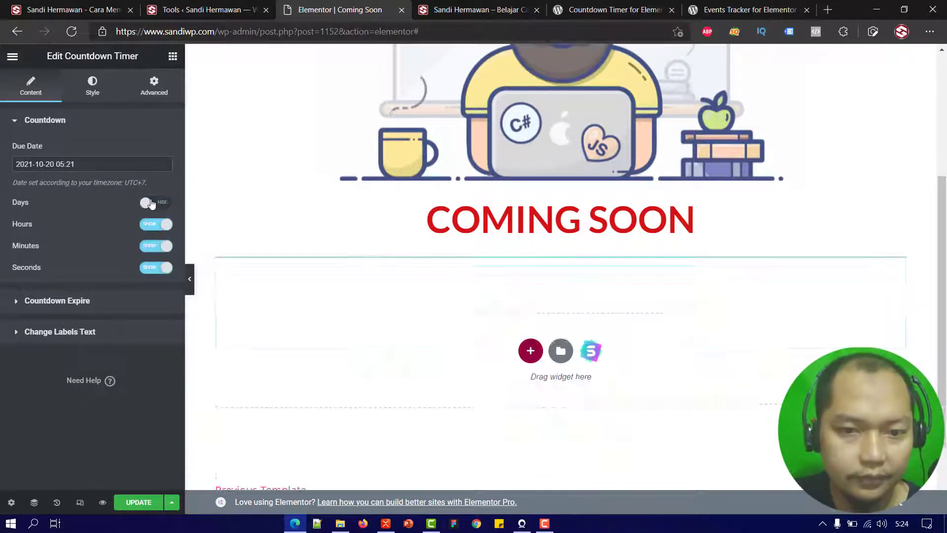
# Set the countdown's expire type to Redirect to Link.
pyautogui.click(58, 301)
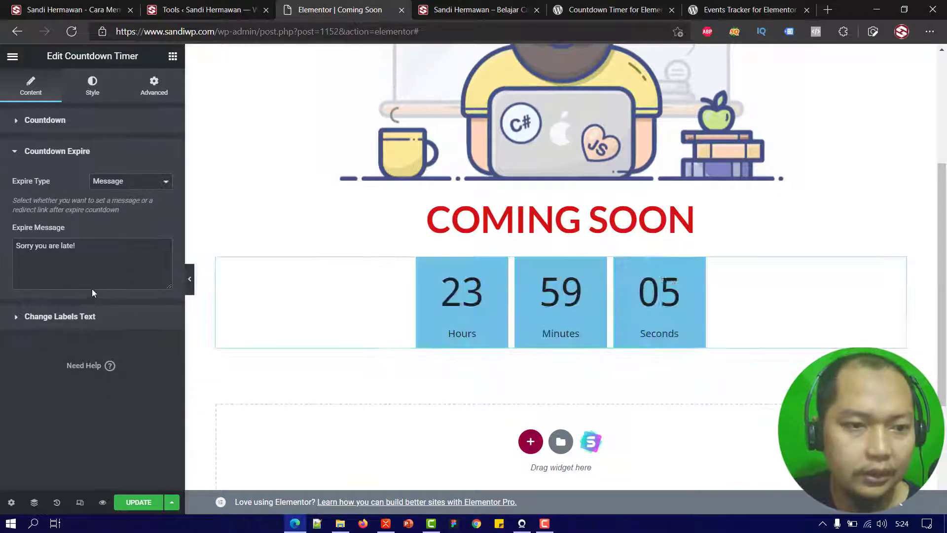
pyautogui.click(107, 186)
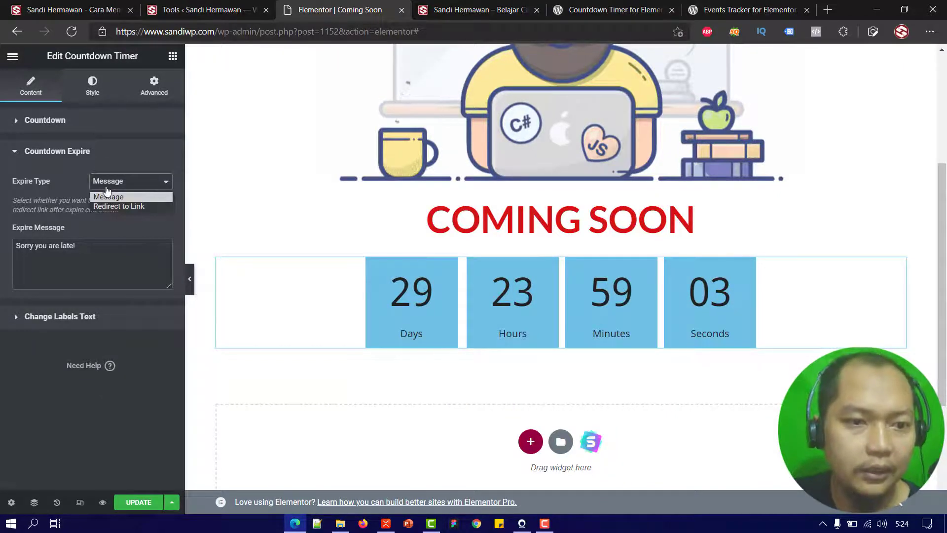
pyautogui.click(129, 207)
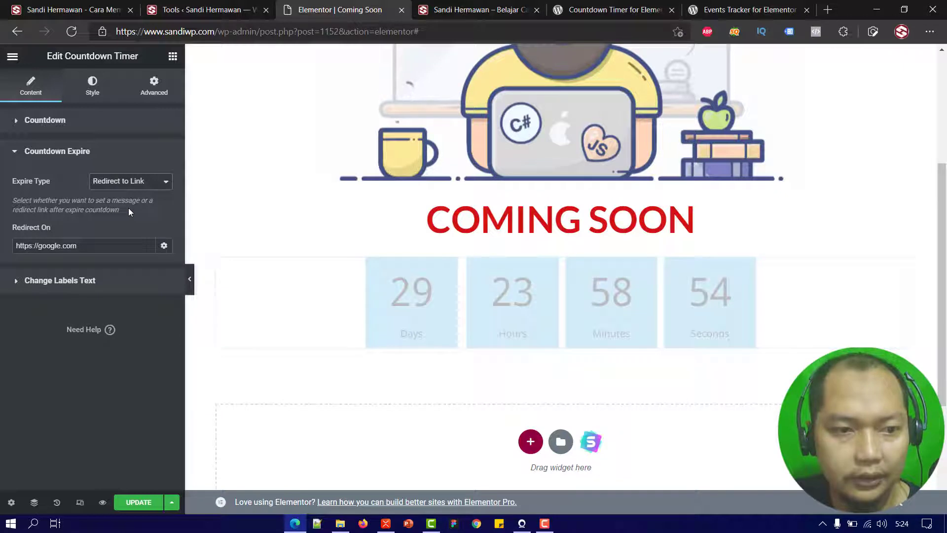
pyautogui.tripleClick(100, 246)
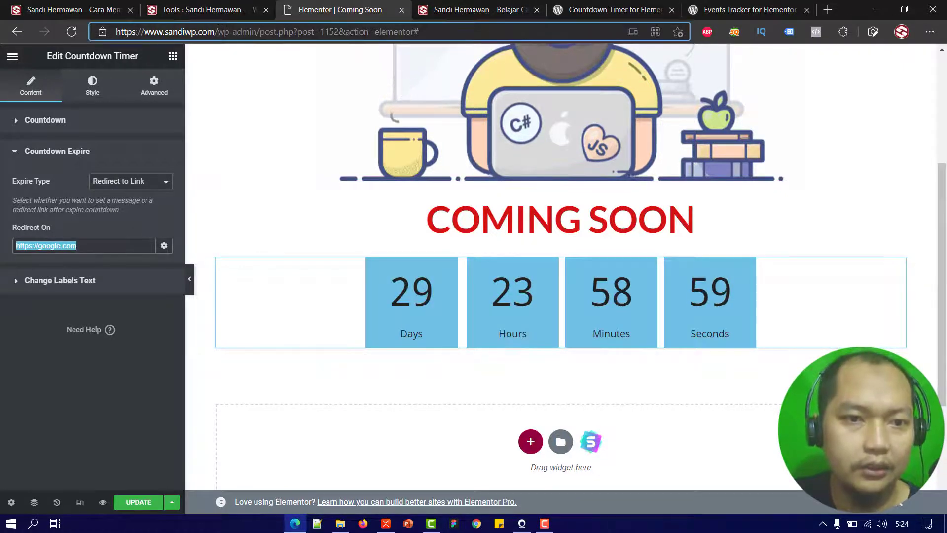
pyautogui.moveTo(218, 31); pyautogui.dragTo(89, 35)
pyautogui.rightClick(119, 33)
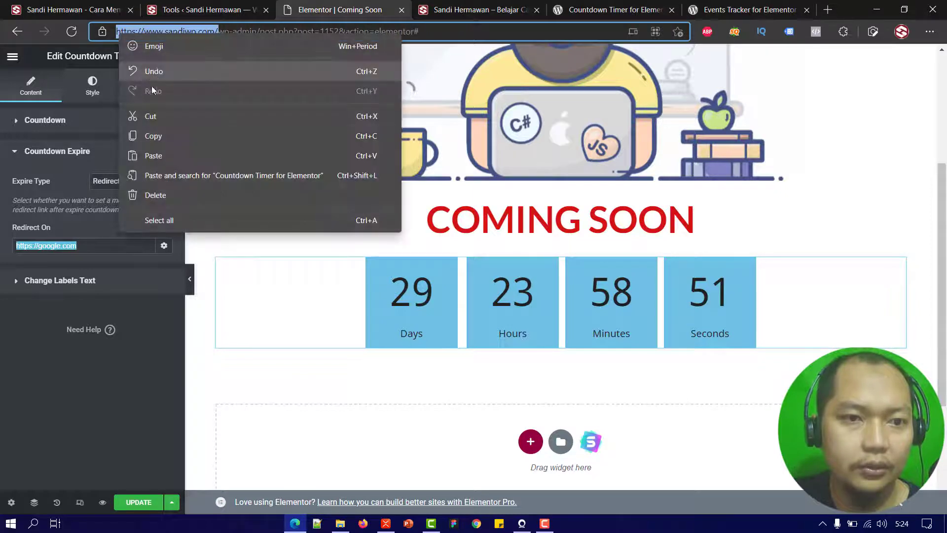
pyautogui.click(158, 137)
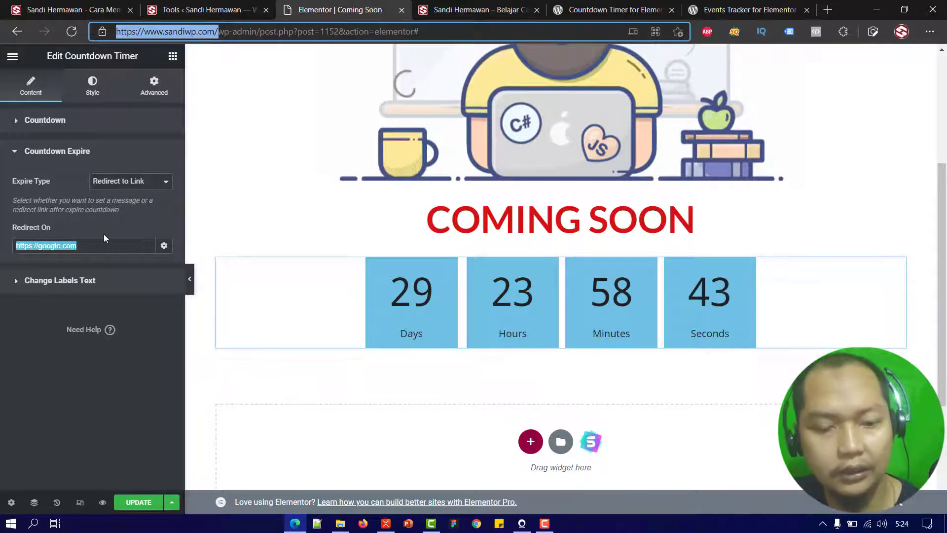
pyautogui.click(219, 31)
pyautogui.doubleClick(100, 246)
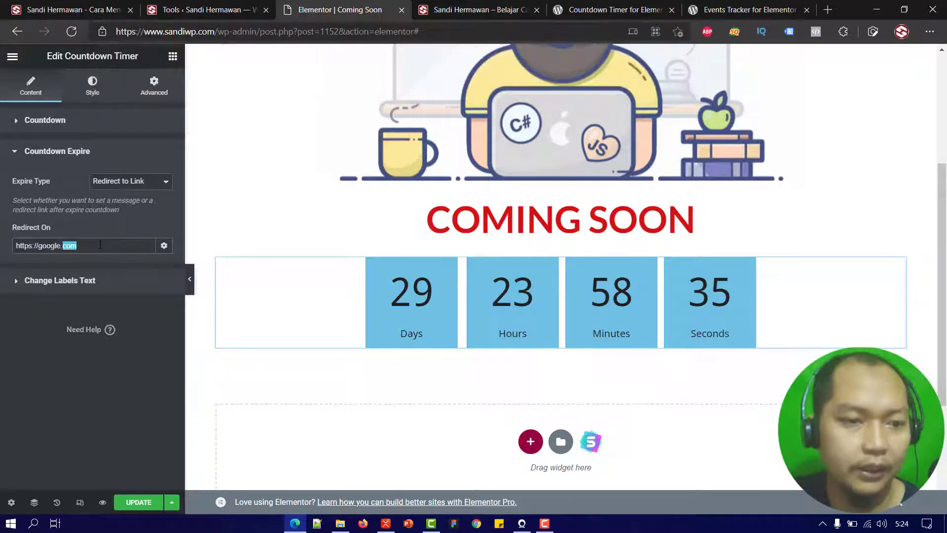
pyautogui.hotkey('ctrl', 'a')
pyautogui.hotkey('ctrl', 'v')
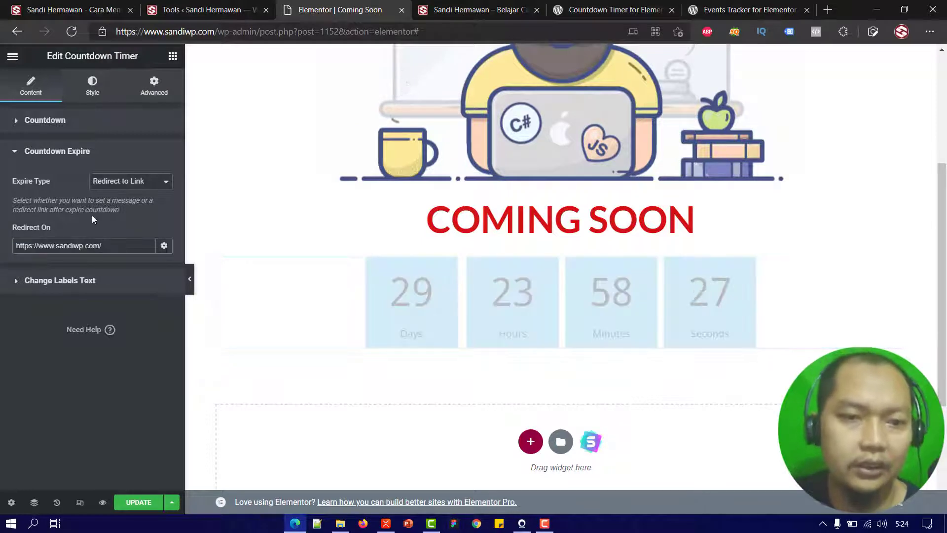
# Enable custom countdown labels and name the days, hours, minutes and seconds Hari, Jam, Menit and Detik.
pyautogui.click(98, 286)
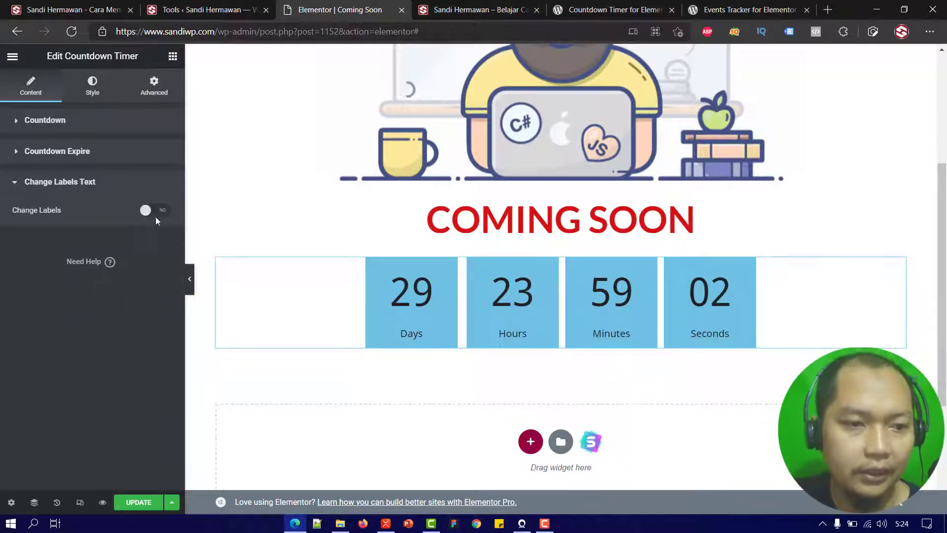
pyautogui.click(153, 214)
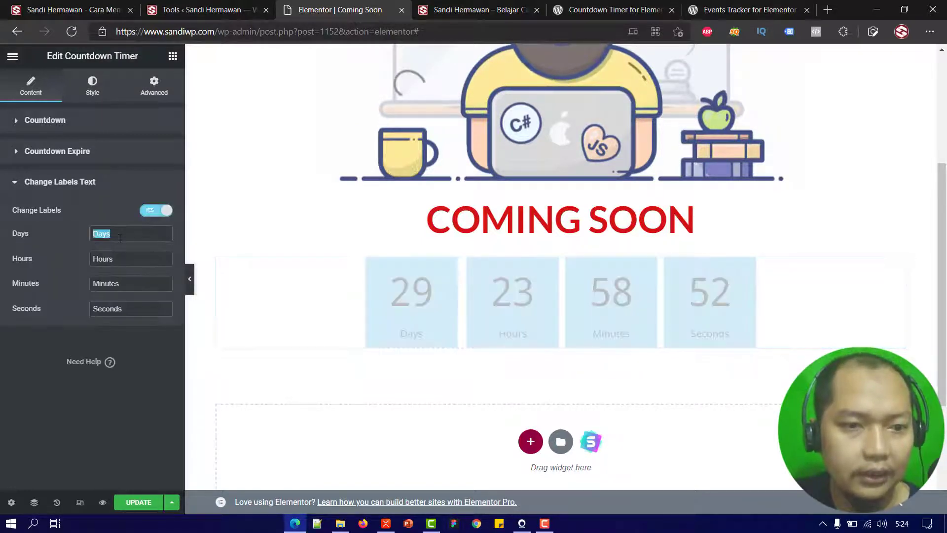
pyautogui.write('Ha')
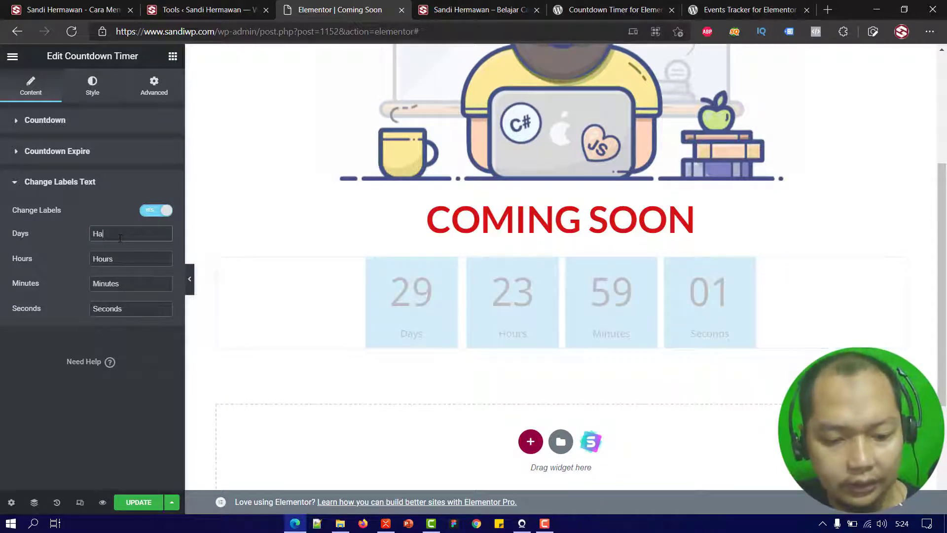
pyautogui.write('ri')
pyautogui.write('Ja')
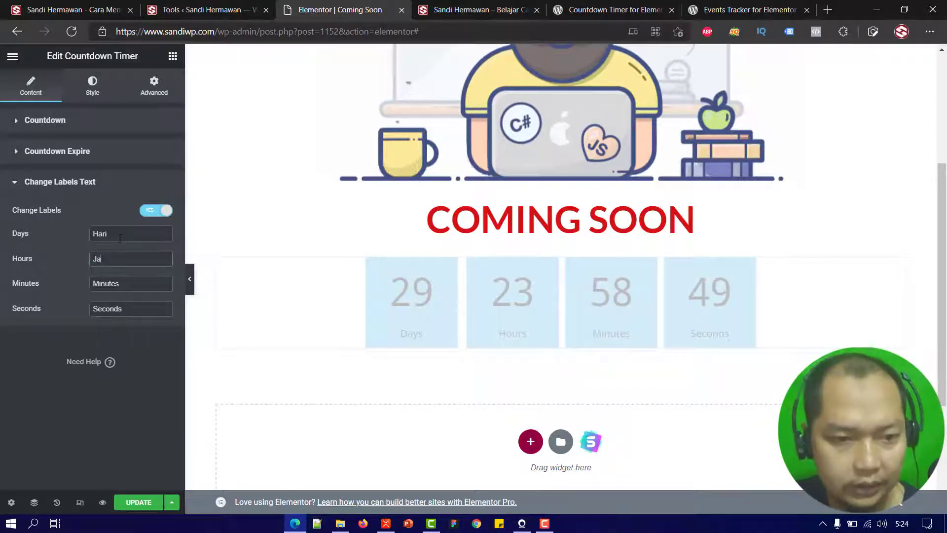
pyautogui.write('m')
pyautogui.press('Tab')
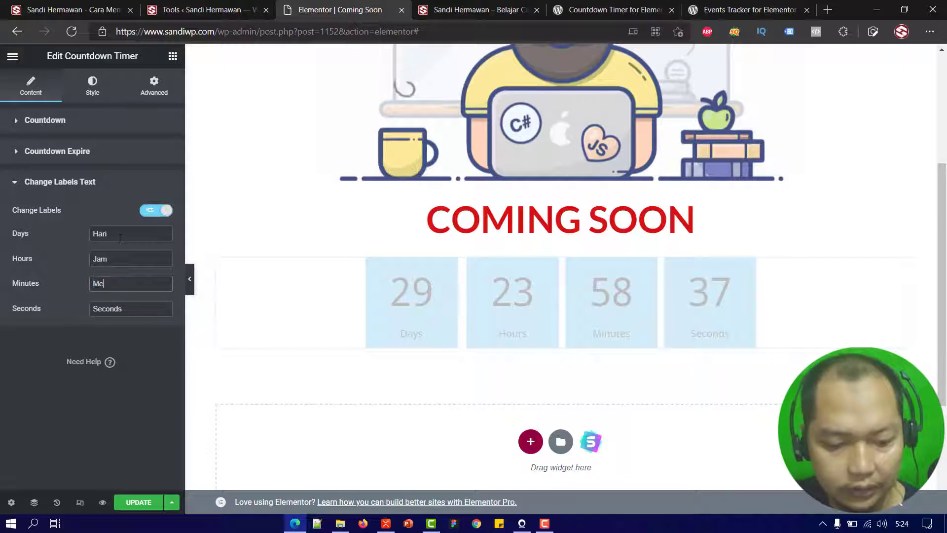
pyautogui.write('Menit')
pyautogui.press('Tab')
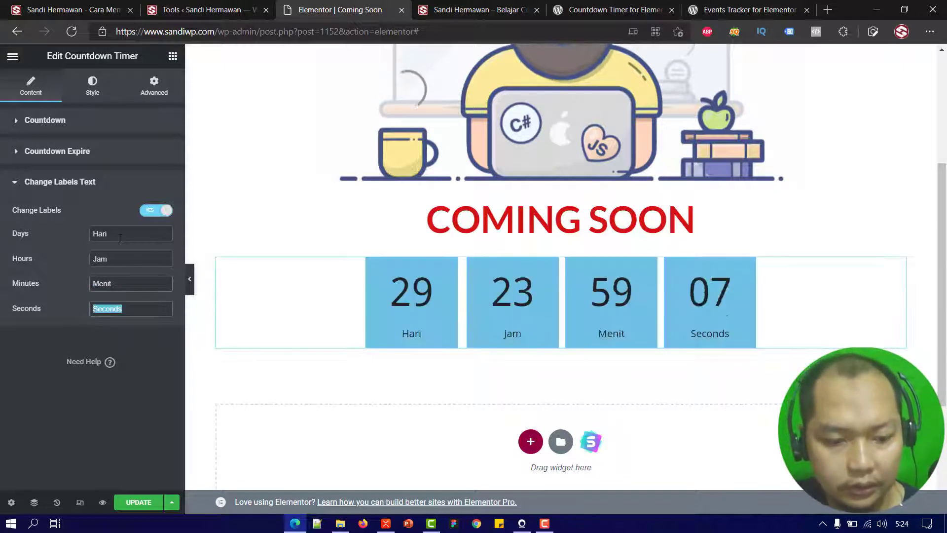
pyautogui.write('Detik')
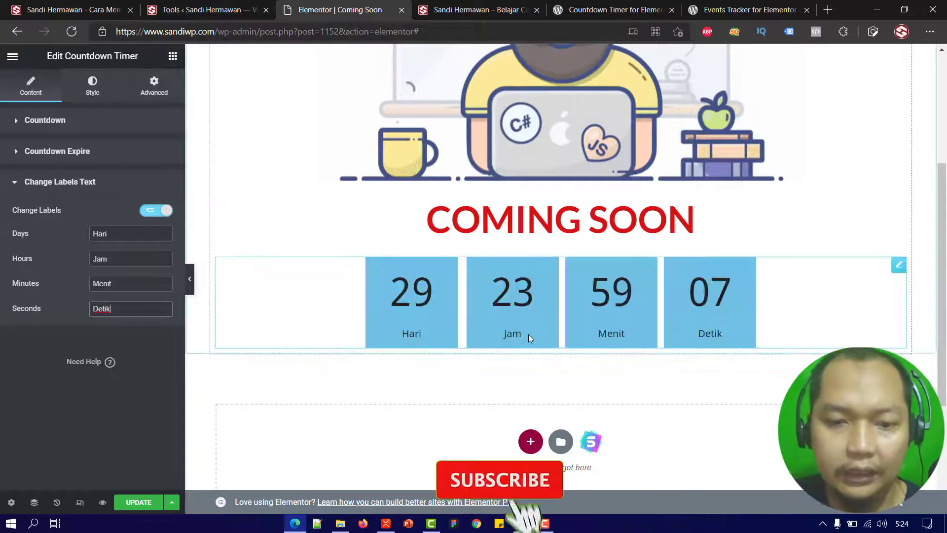
# Set the background colour of the countdown timer's boxes to white.
pyautogui.click(92, 83)
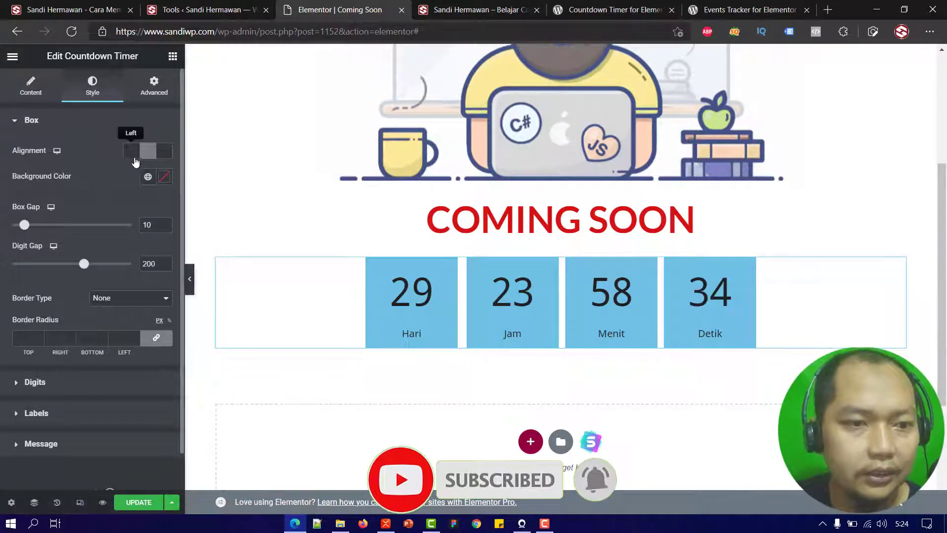
pyautogui.click(164, 177)
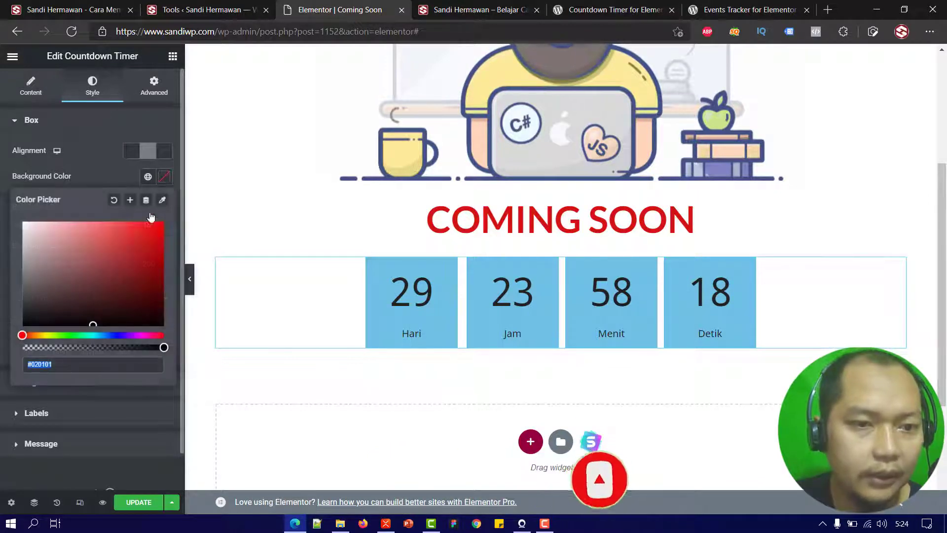
pyautogui.moveTo(24, 335); pyautogui.dragTo(6, 204)
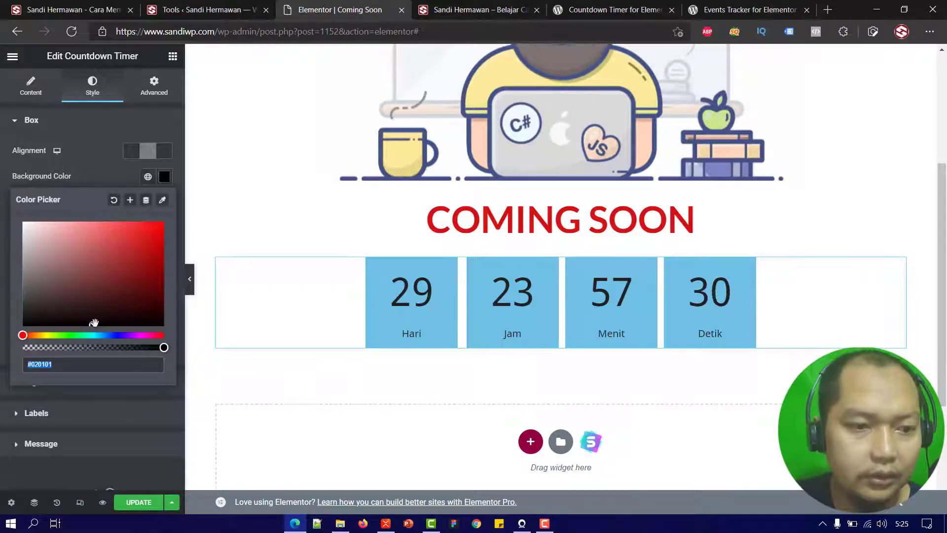
pyautogui.moveTo(94, 322); pyautogui.dragTo(10, 203)
pyautogui.click(75, 164)
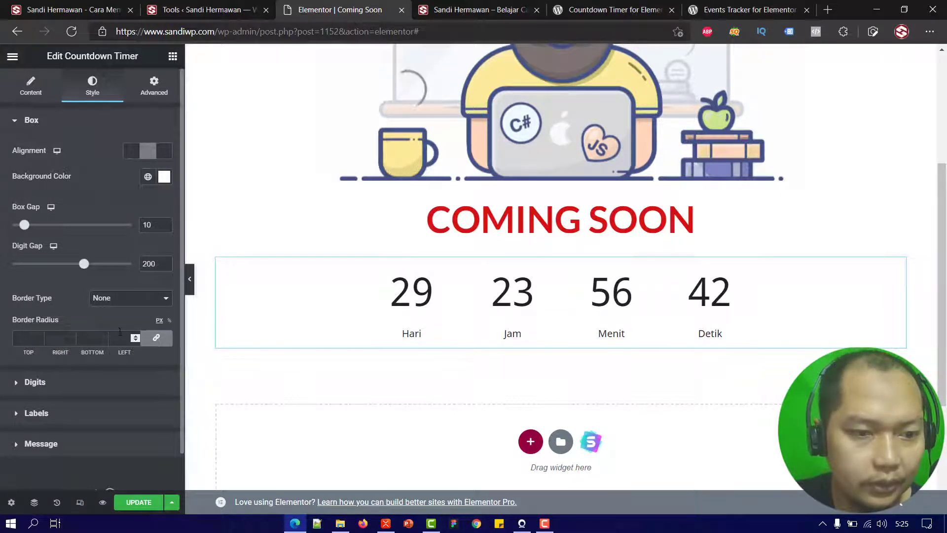
# Set the background colour of the countdown's digits to white, #FFFFFF.
pyautogui.scroll(-1, 120, 332)
pyautogui.click(57, 355)
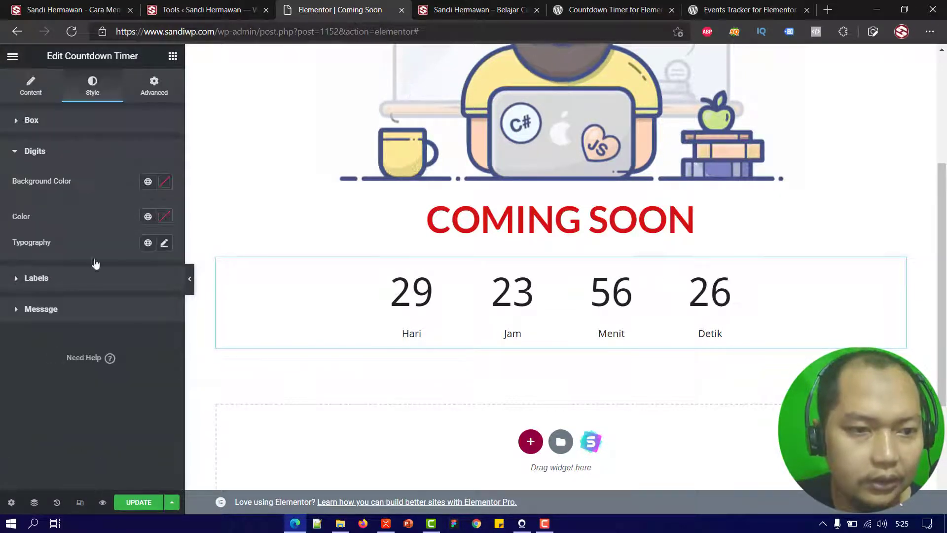
pyautogui.click(165, 182)
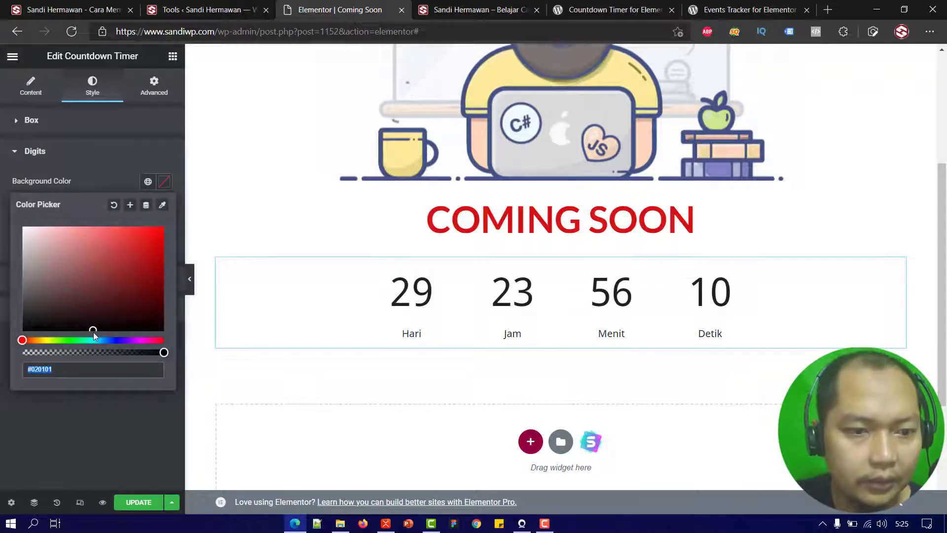
pyautogui.moveTo(93, 330); pyautogui.dragTo(5, 354)
pyautogui.moveTo(62, 351); pyautogui.dragTo(22, 196)
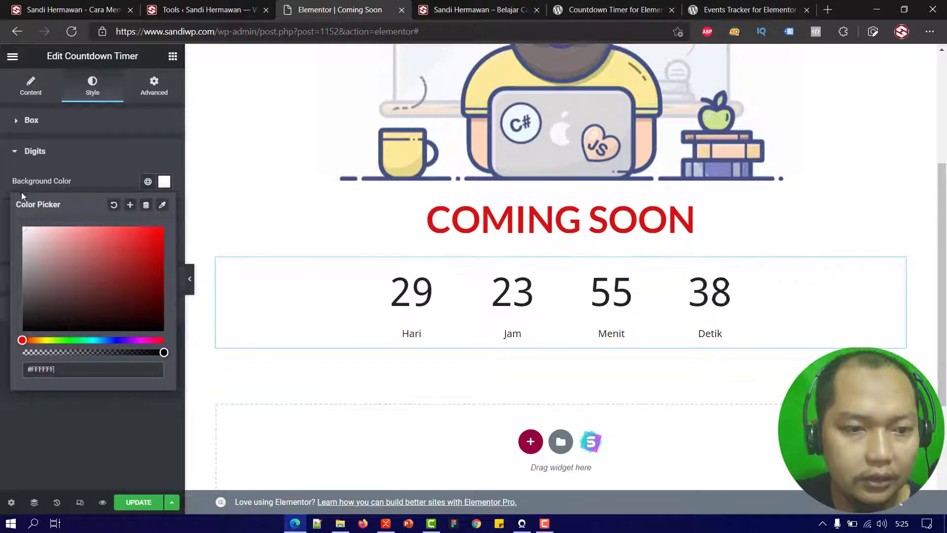
pyautogui.click(79, 144)
pyautogui.click(91, 123)
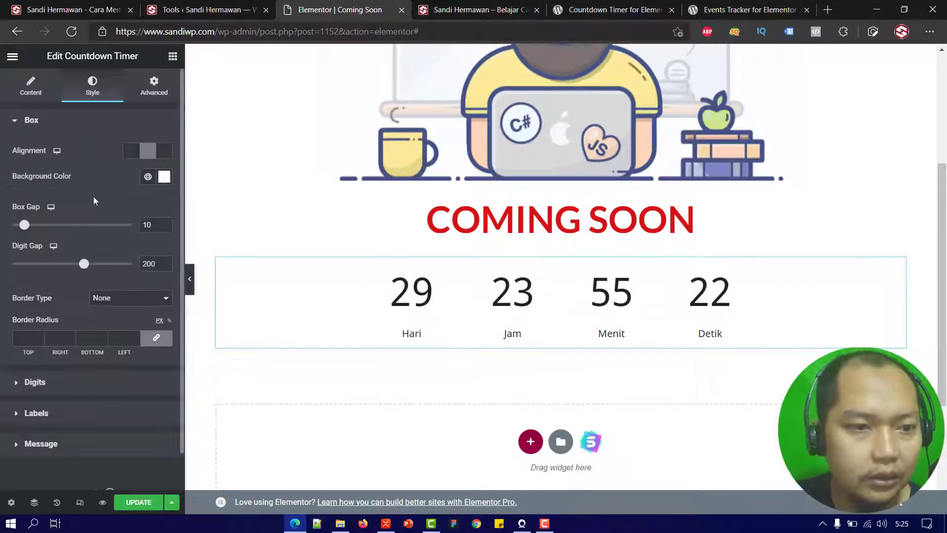
pyautogui.click(61, 126)
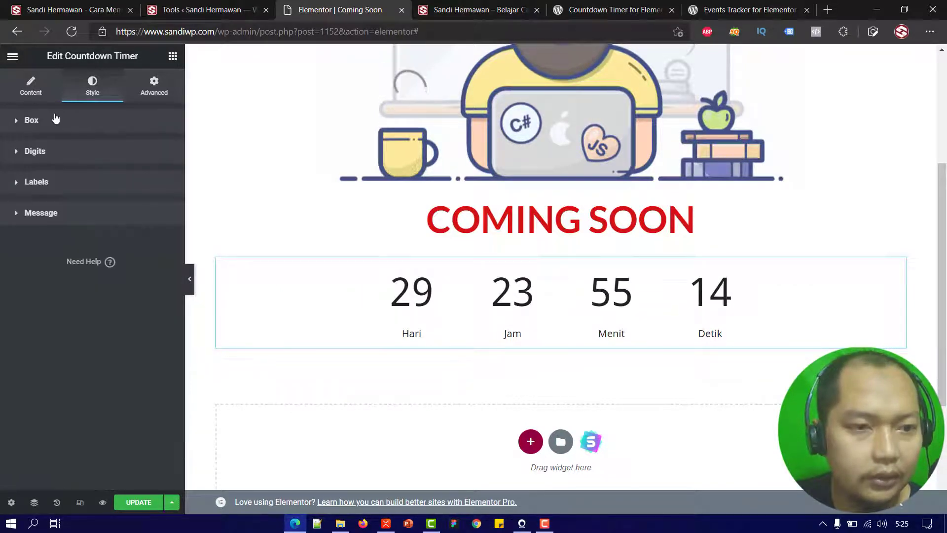
# Set the text colour of the countdown's labels to red, #FF0000.
pyautogui.click(60, 190)
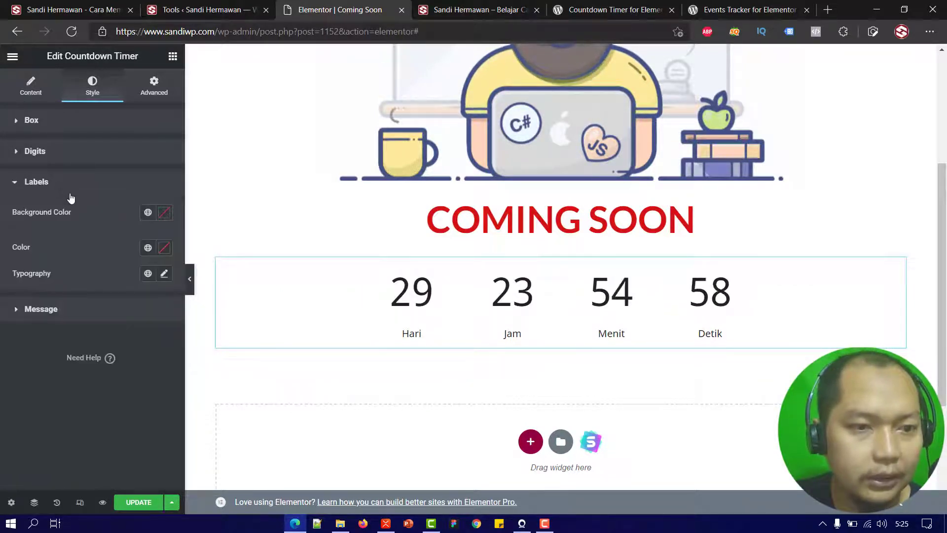
pyautogui.click(162, 249)
pyautogui.click(124, 335)
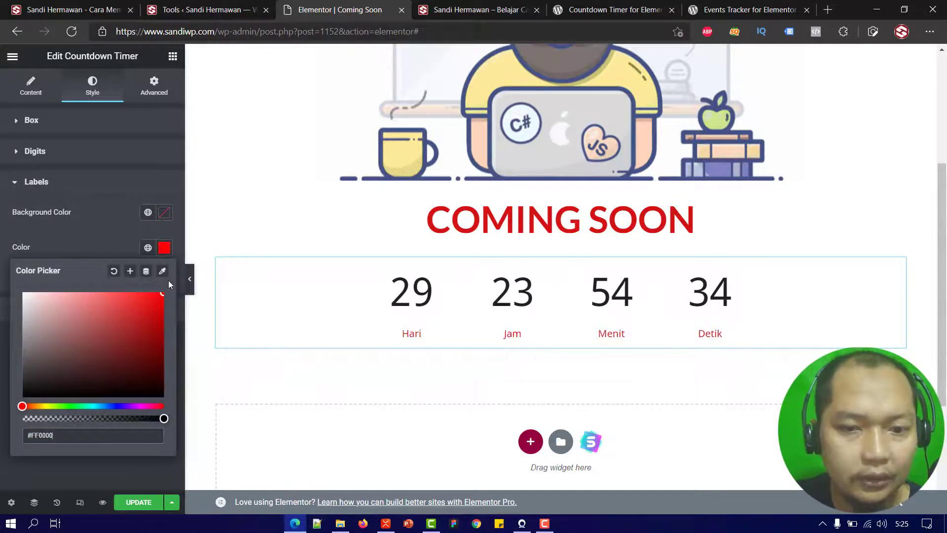
pyautogui.click(107, 226)
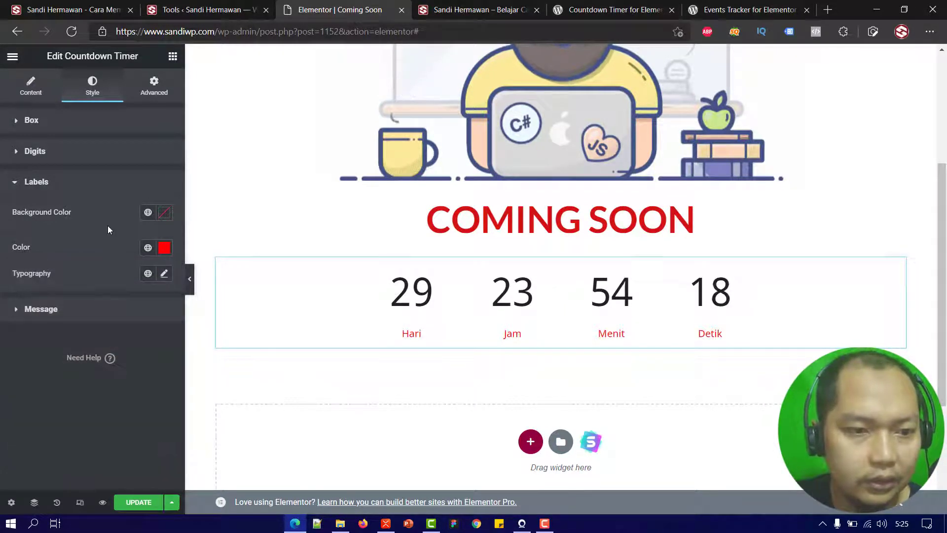
# Set the text colour of the countdown's digits to red.
pyautogui.click(77, 156)
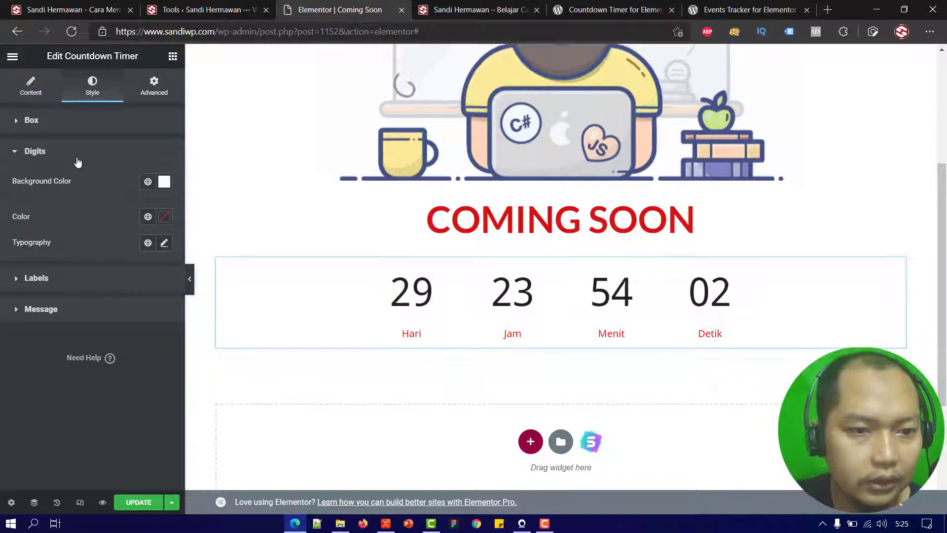
pyautogui.click(161, 225)
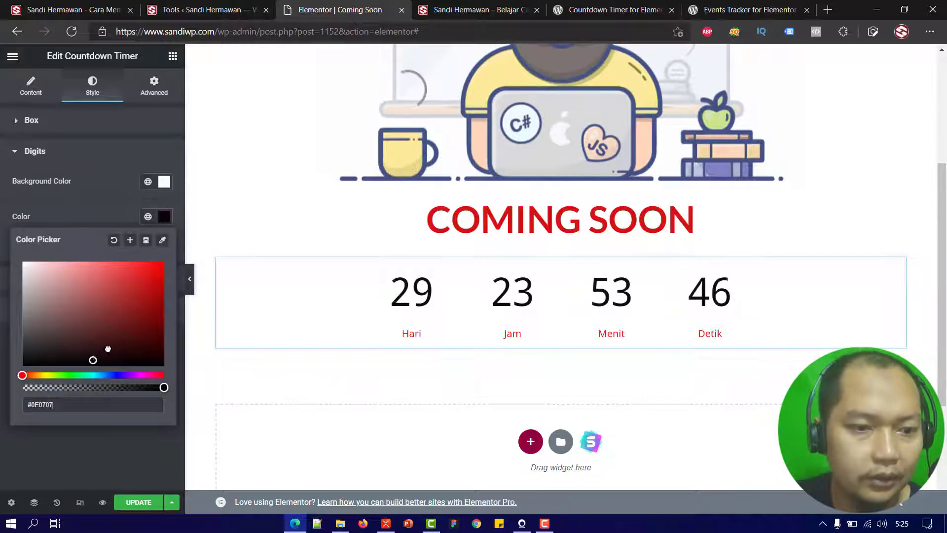
pyautogui.click(147, 268)
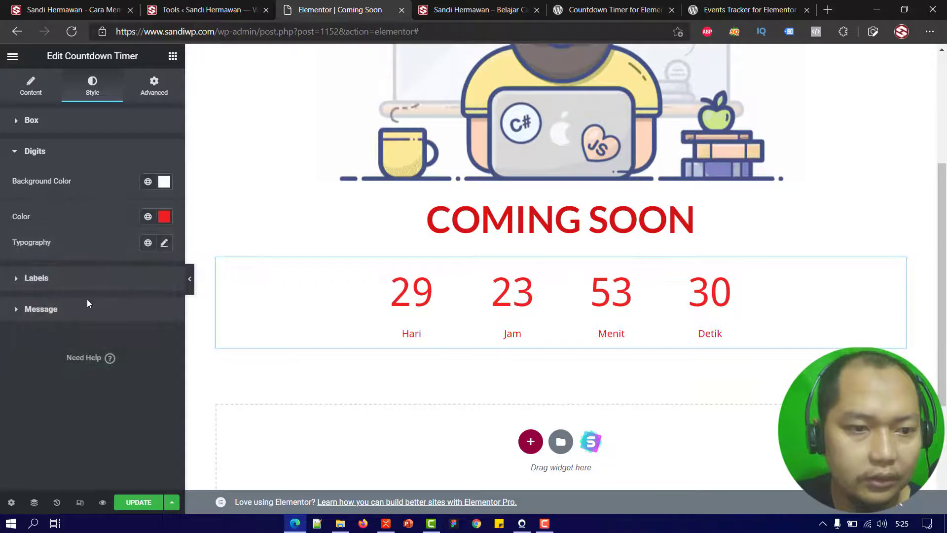
# Check the countdown's message style options and the page layout, and update the Coming Soon template.
pyautogui.click(65, 308)
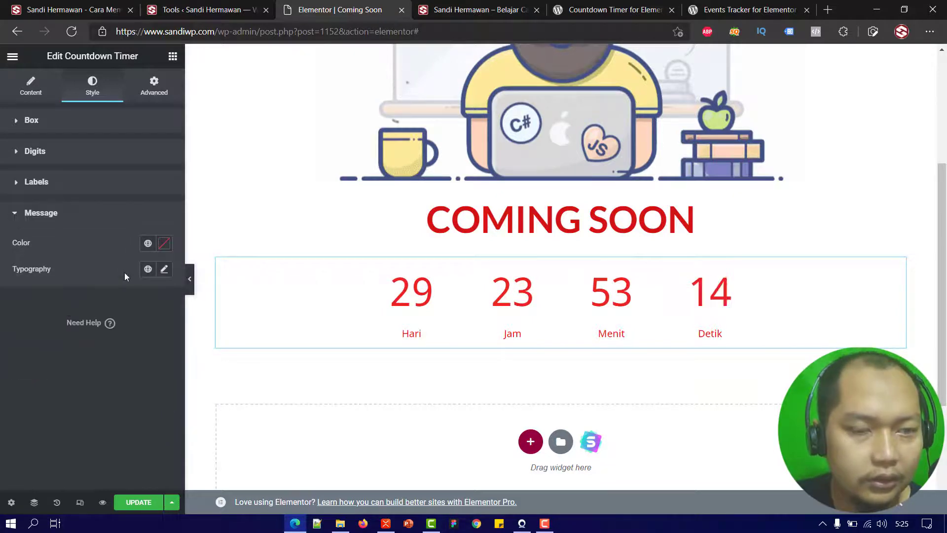
pyautogui.scroll(4, 615, 279)
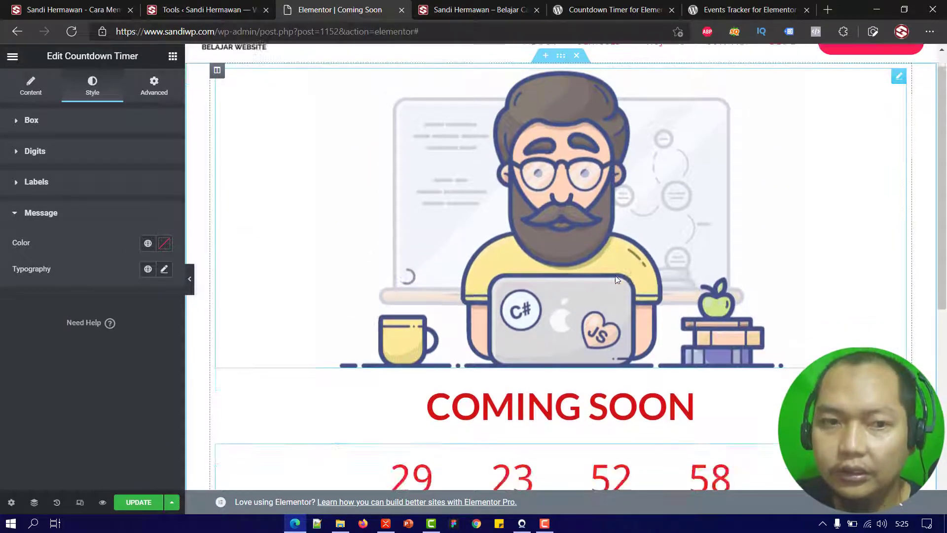
pyautogui.scroll(-7, 616, 280)
pyautogui.click(134, 510)
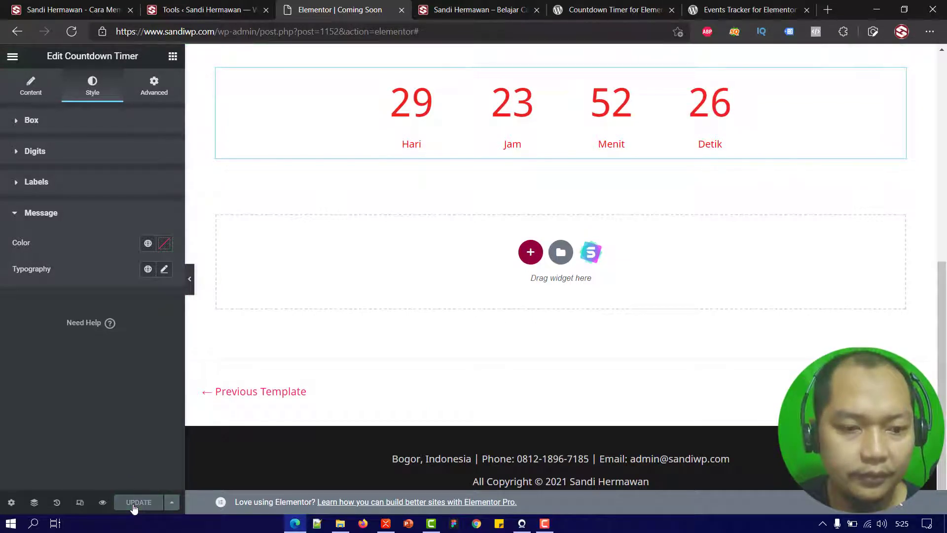
# In Elementor's reloaded Maintenance Mode settings, choose the Coming Soon template, set the mode to Coming Soon and save the changes.
pyautogui.click(247, 4)
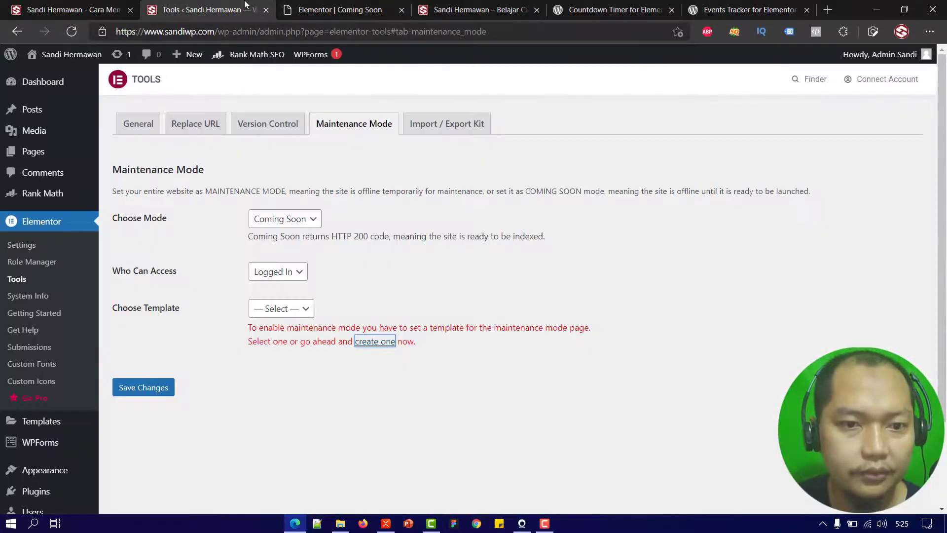
pyautogui.click(72, 33)
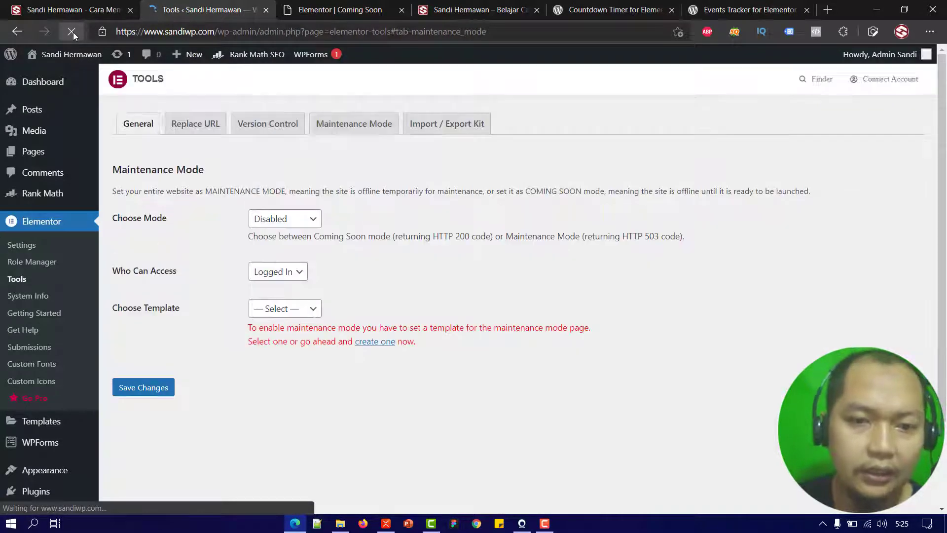
pyautogui.click(305, 309)
pyautogui.click(292, 340)
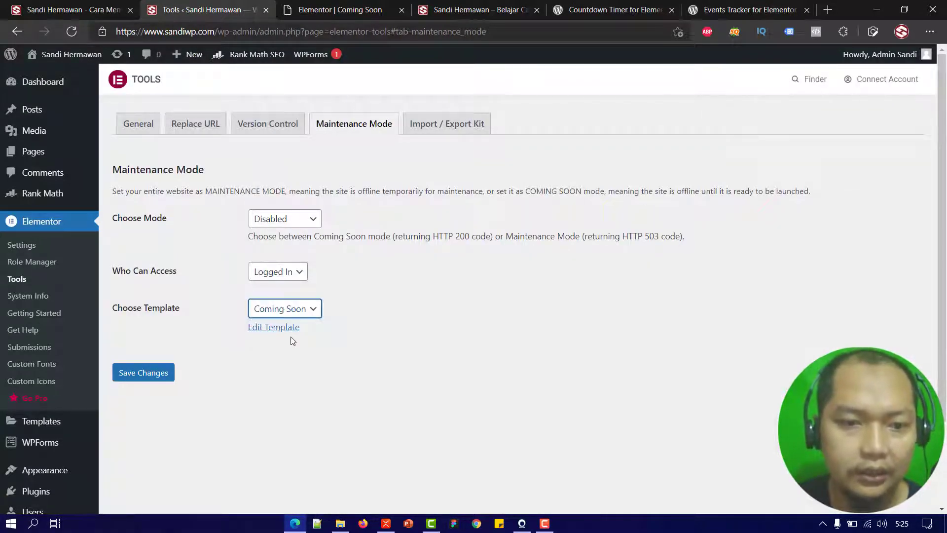
pyautogui.click(289, 220)
pyautogui.click(294, 251)
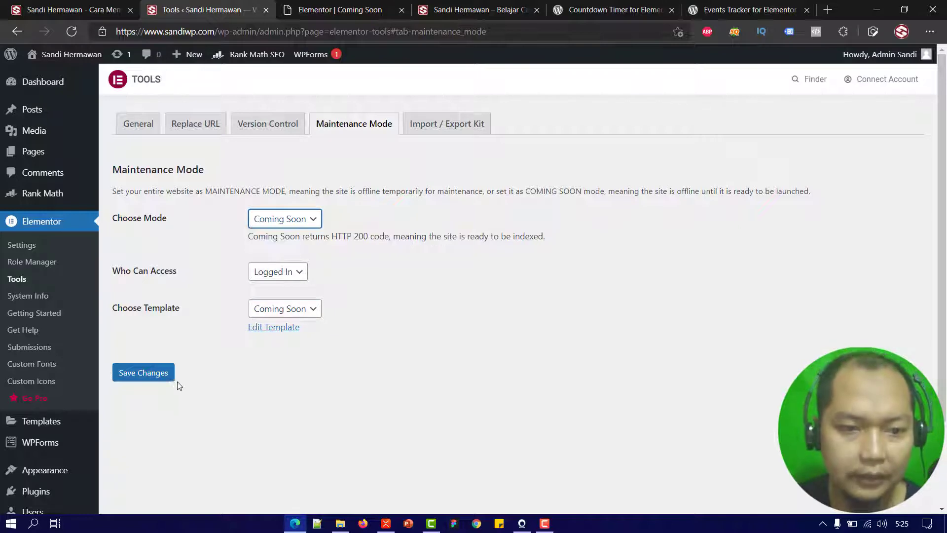
pyautogui.click(150, 376)
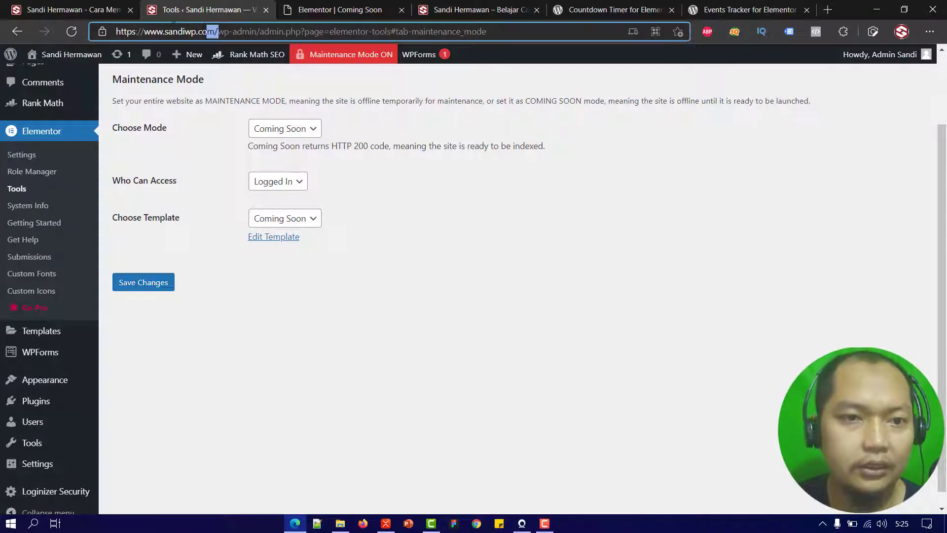
pyautogui.moveTo(217, 31); pyautogui.dragTo(108, 26)
pyautogui.rightClick(150, 31)
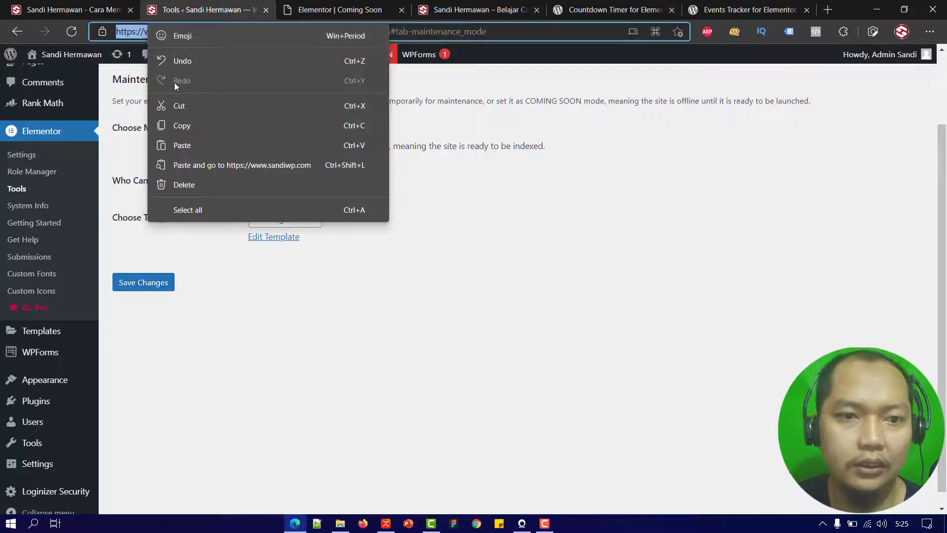
pyautogui.click(183, 125)
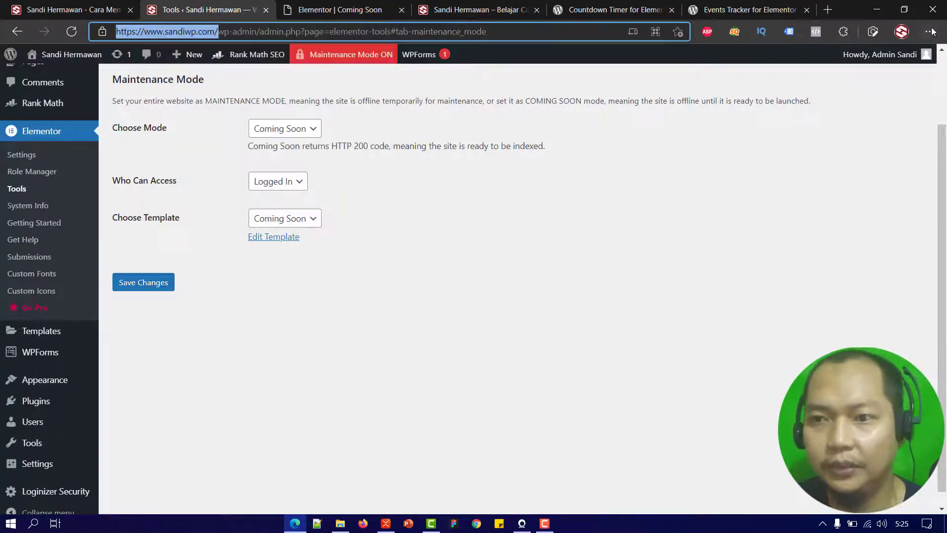
pyautogui.click(931, 32)
pyautogui.click(854, 93)
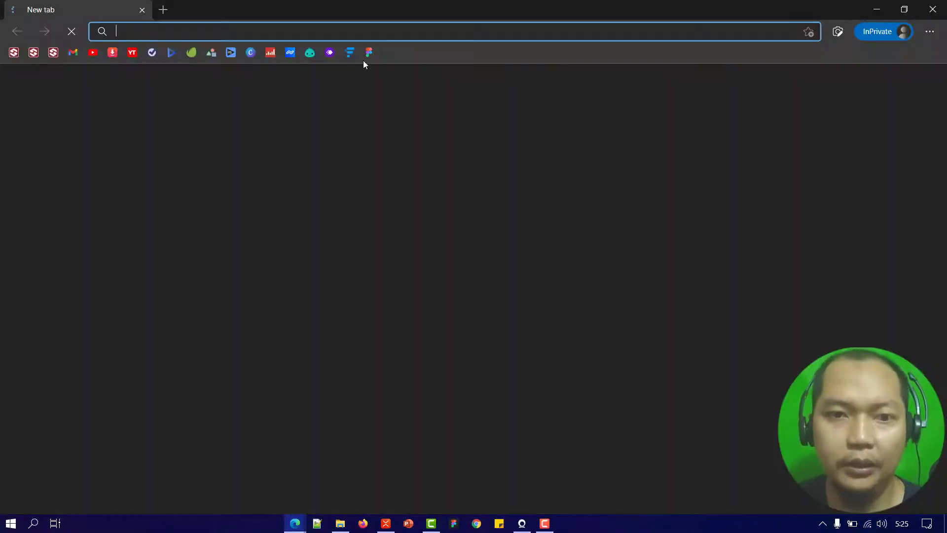
pyautogui.rightClick(364, 31)
pyautogui.click(441, 174)
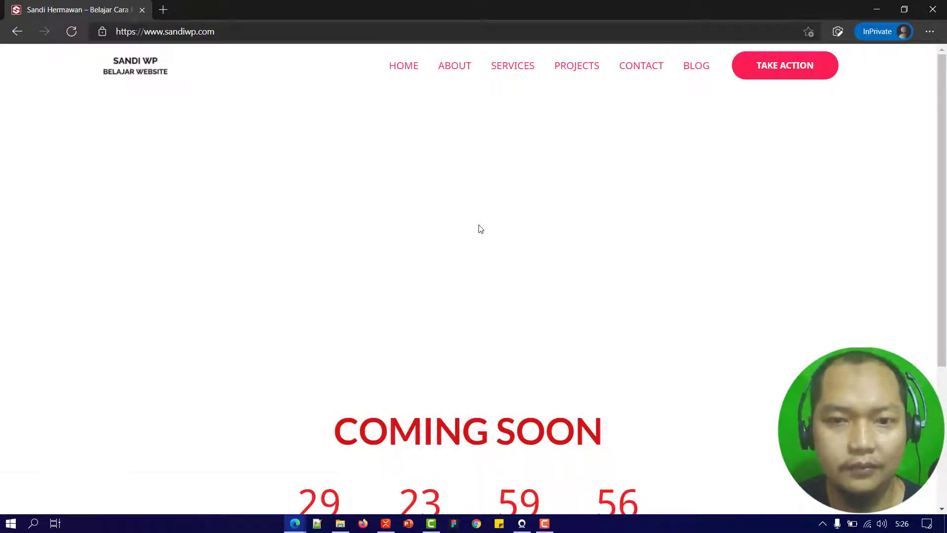
# Examine the site's home page as a logged-out visitor, from the image and heading down to the countdown and footer.
pyautogui.scroll(-5, 481, 226)
pyautogui.scroll(5, 481, 223)
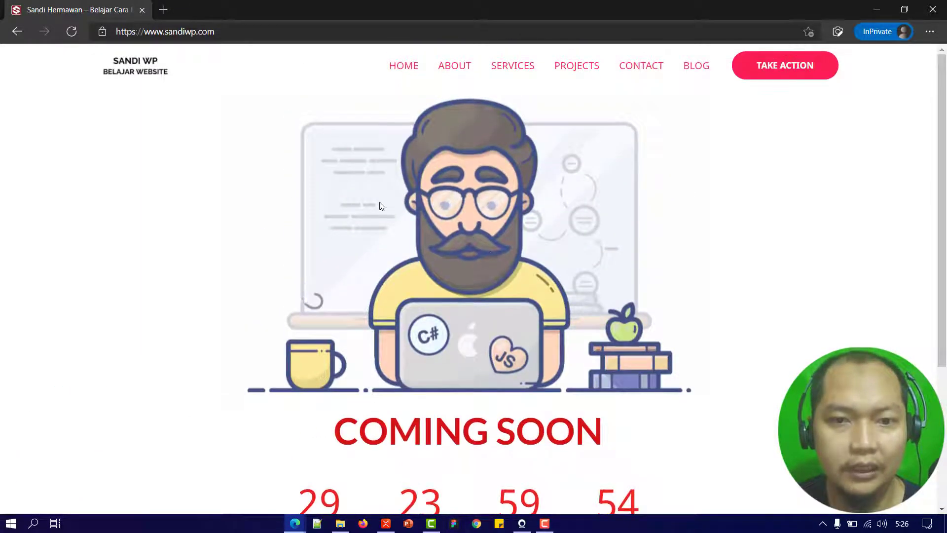
pyautogui.scroll(-4, 485, 249)
pyautogui.scroll(4, 485, 253)
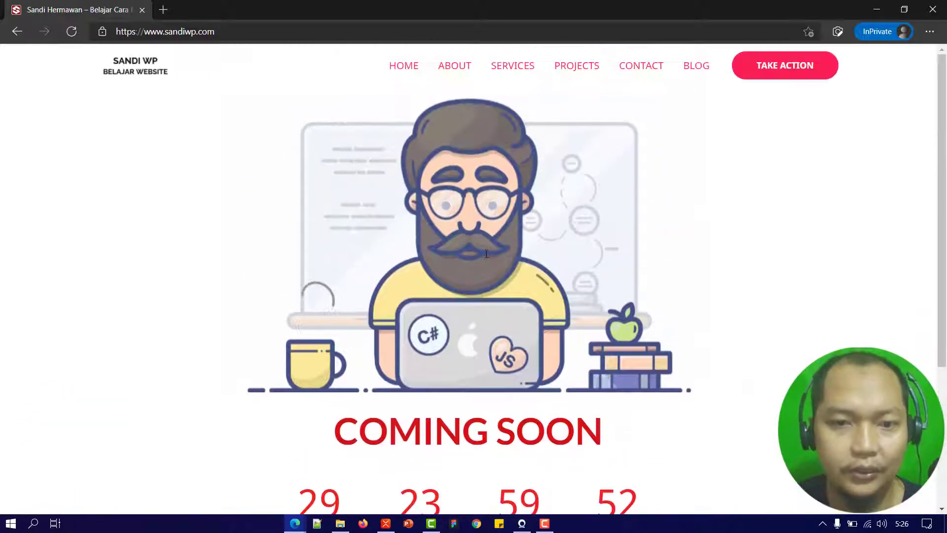
pyautogui.scroll(-4, 485, 254)
pyautogui.scroll(4, 486, 198)
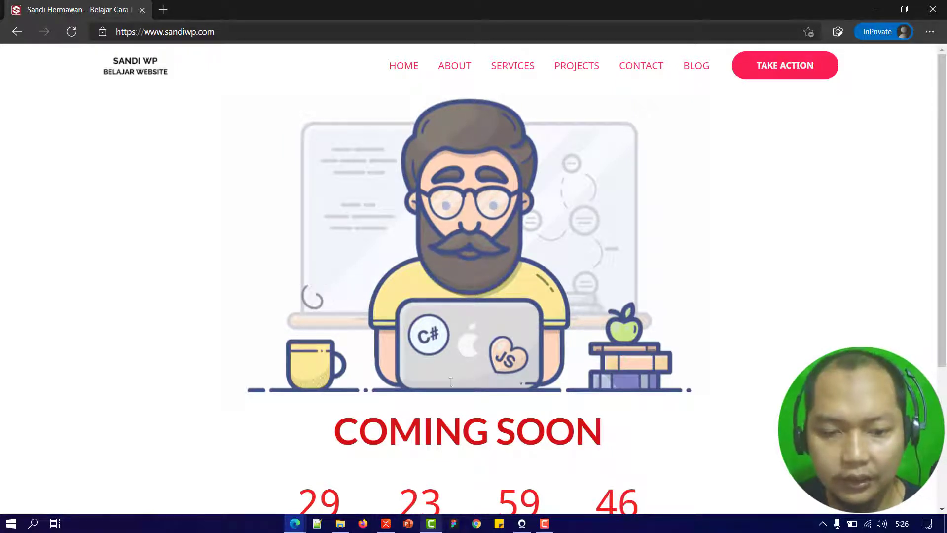
# Open the site's About page and check whether it also shows the coming soon content.
pyautogui.click(447, 79)
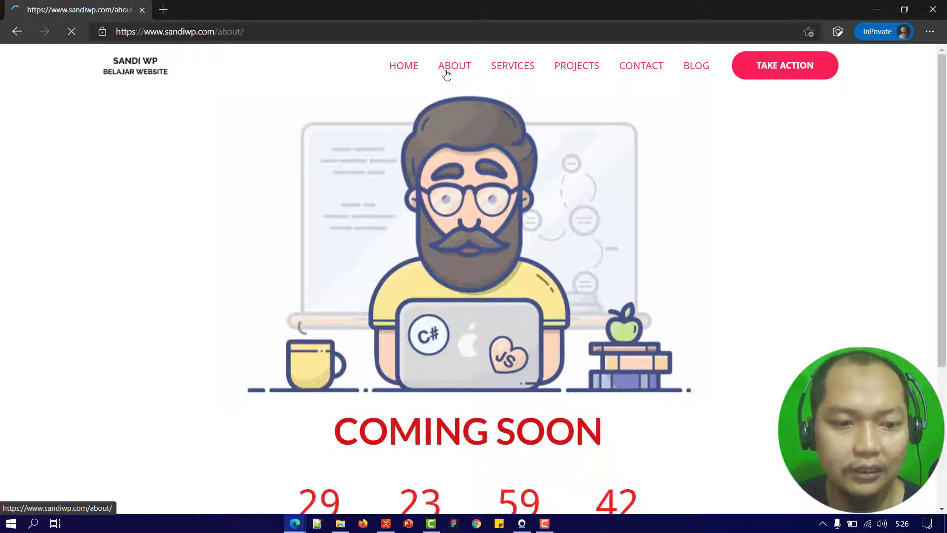
pyautogui.scroll(-4, 538, 314)
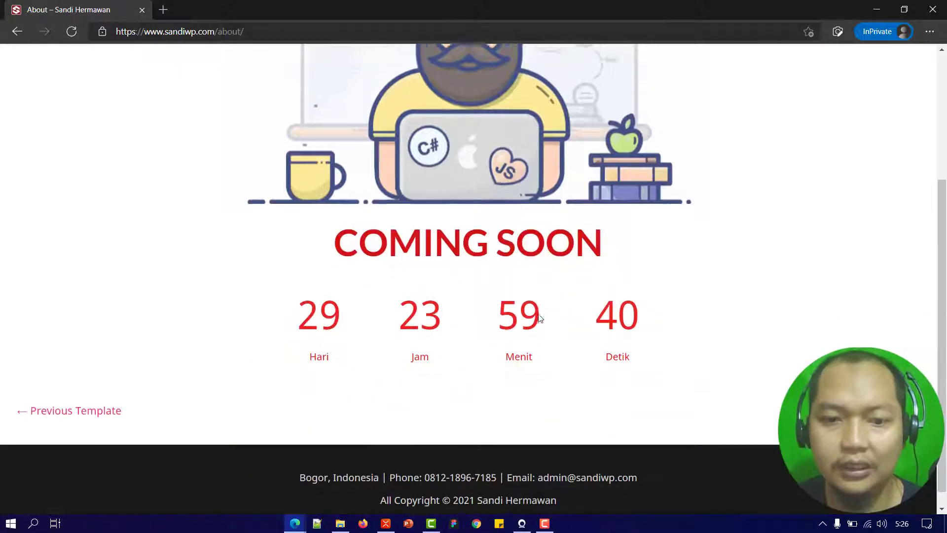
pyautogui.scroll(4, 538, 314)
pyautogui.scroll(-1, 590, 244)
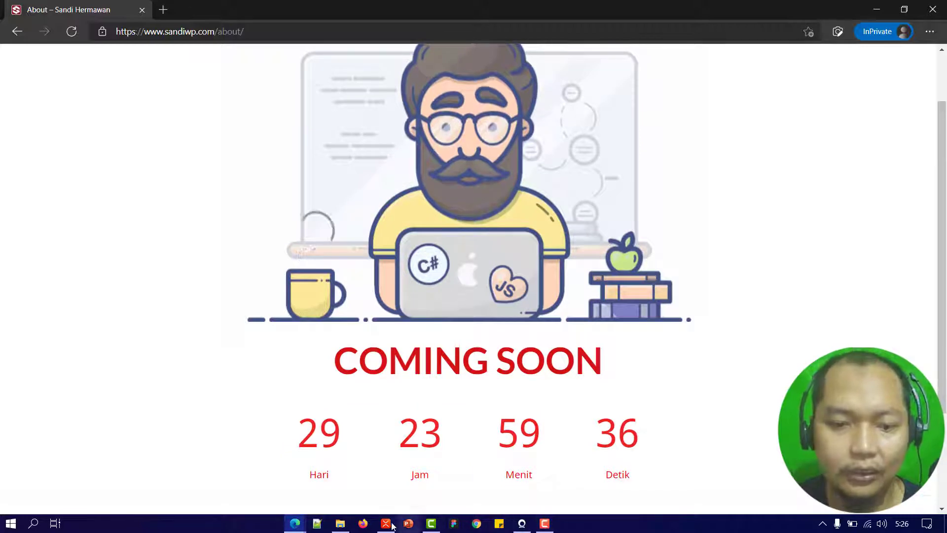
pyautogui.moveTo(526, 527)
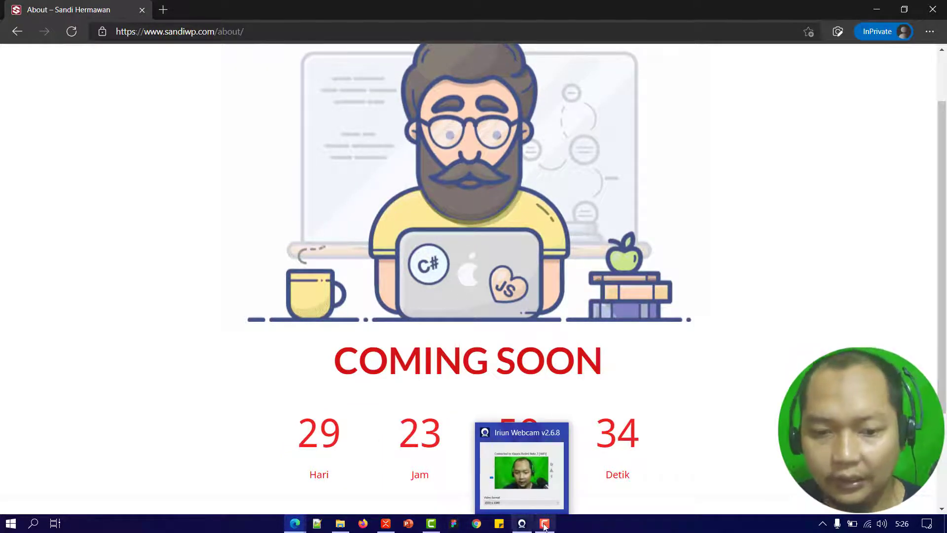
pyautogui.moveTo(379, 528)
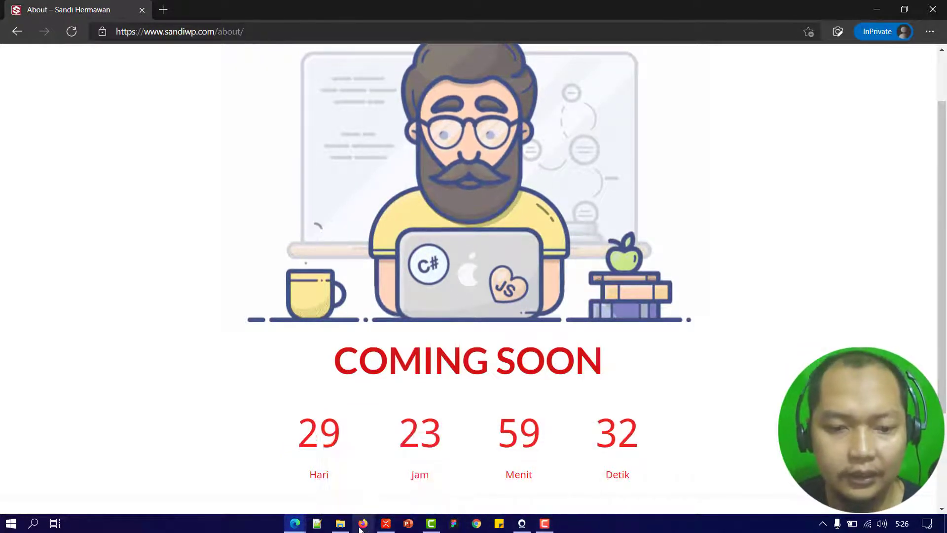
# Return to the WordPress admin window and look through the full list of pages for the coming soon page.
pyautogui.moveTo(295, 524)
pyautogui.click(233, 480)
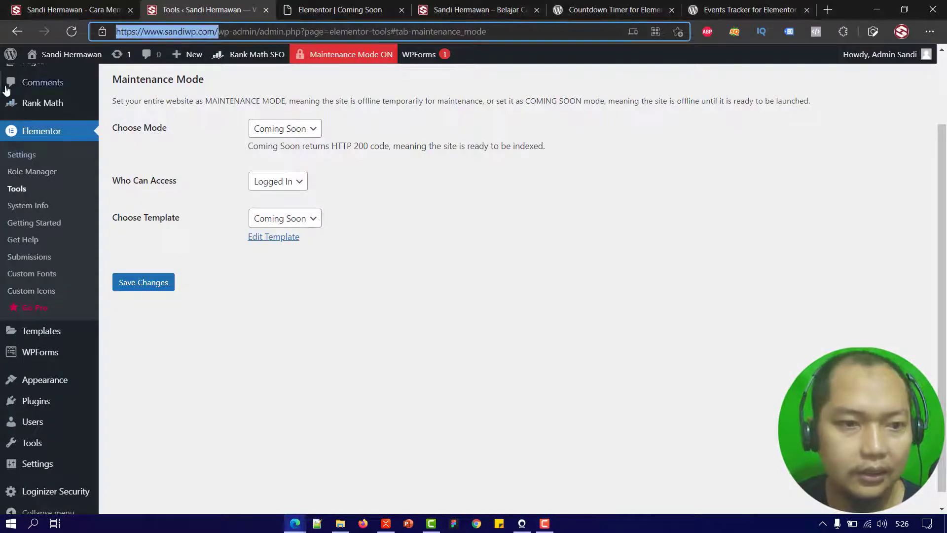
pyautogui.scroll(2, 67, 150)
pyautogui.moveTo(54, 153)
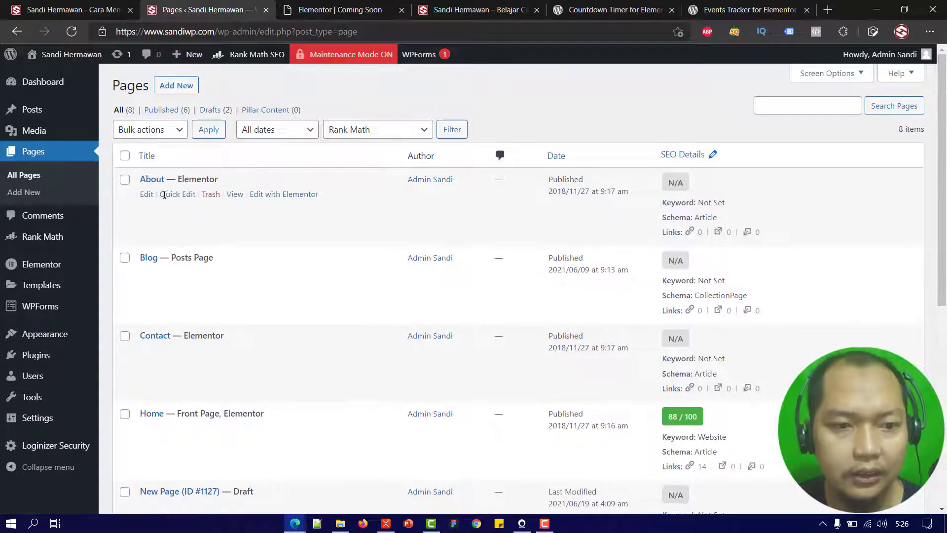
pyautogui.scroll(-5, 208, 201)
pyautogui.scroll(-2, 208, 202)
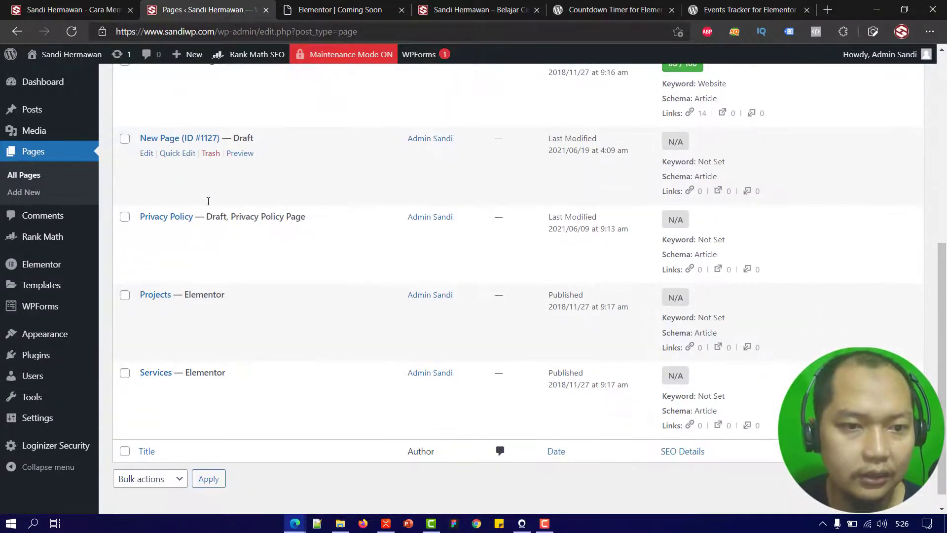
pyautogui.scroll(5, 208, 202)
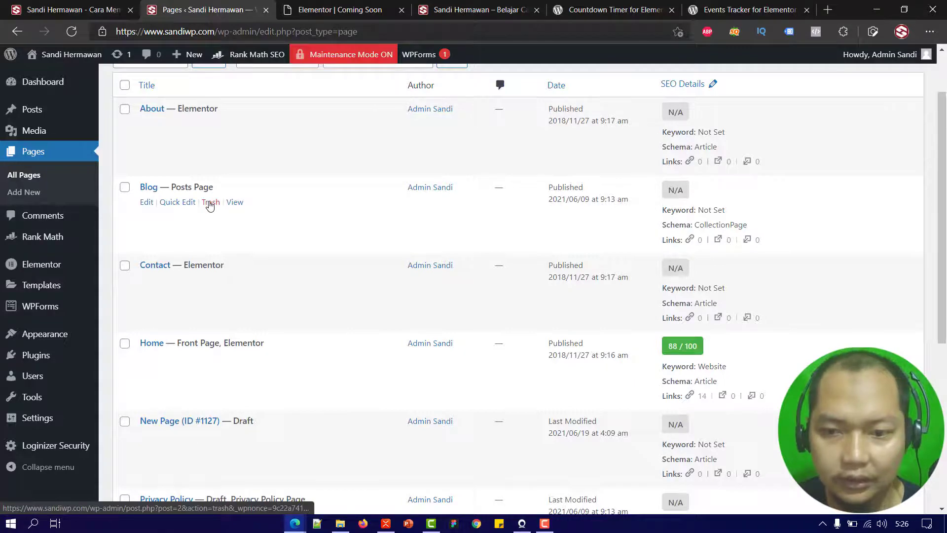
pyautogui.scroll(2, 209, 205)
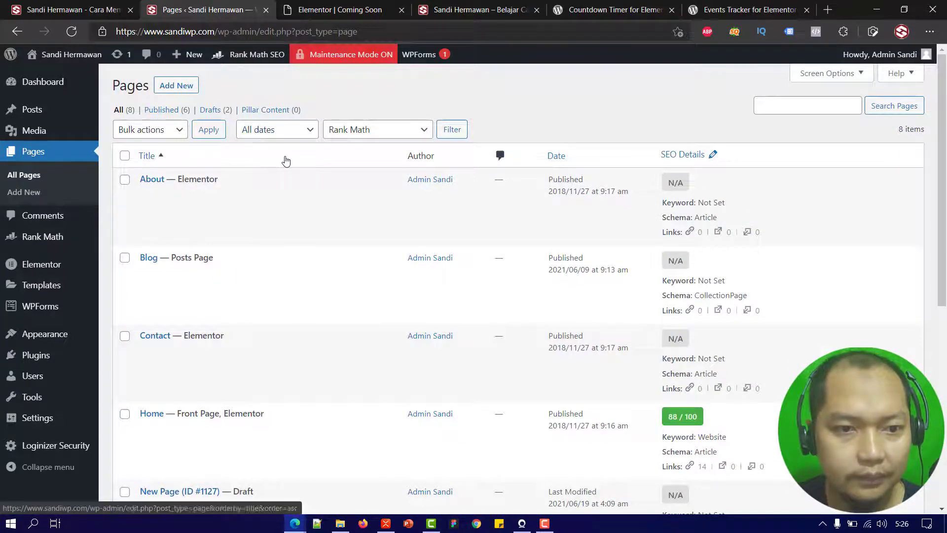
pyautogui.scroll(-6, 285, 160)
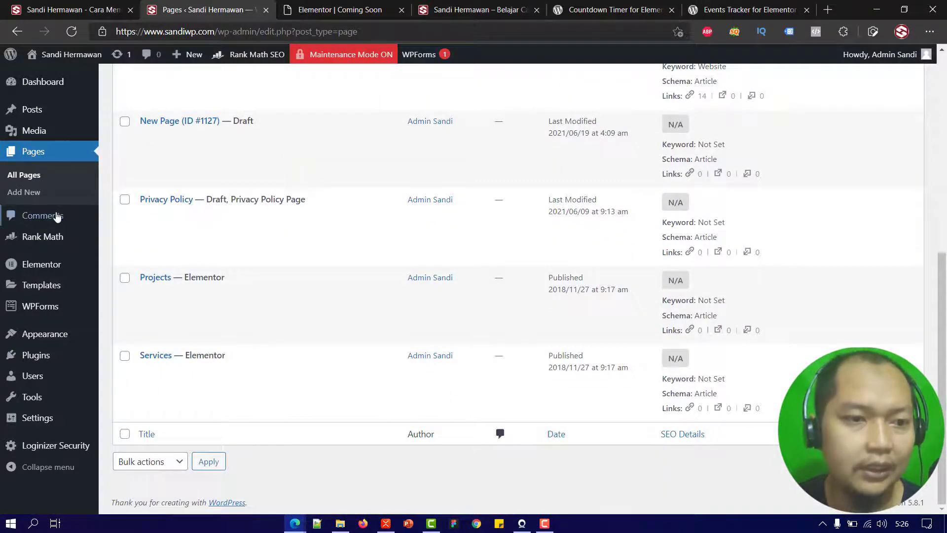
# Open the Coming Soon template for editing from the Maintenance Mode settings in Elementor's Tools.
pyautogui.moveTo(54, 271)
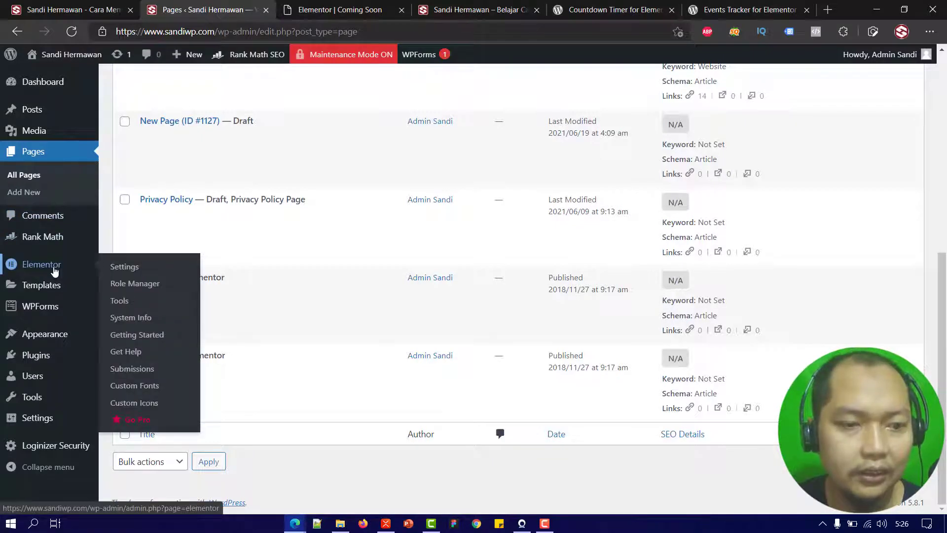
pyautogui.click(148, 302)
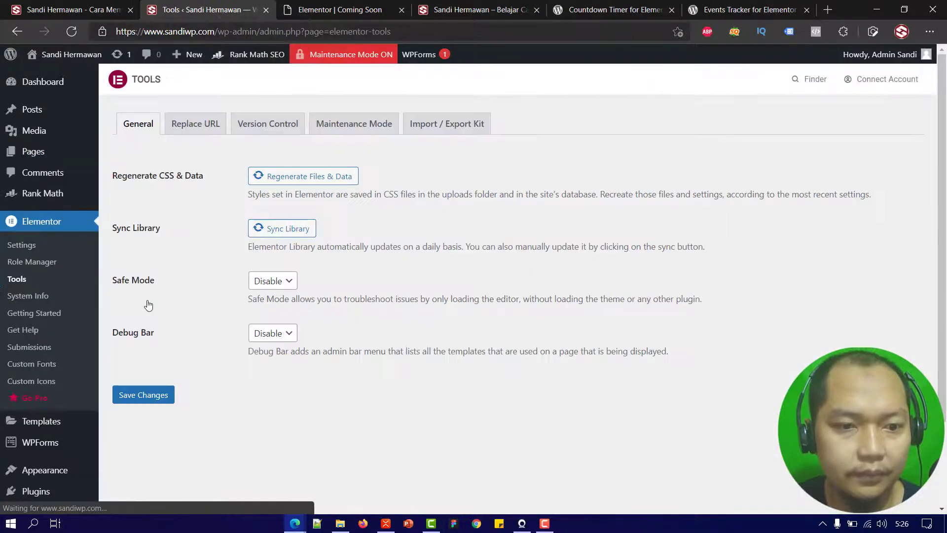
pyautogui.click(348, 130)
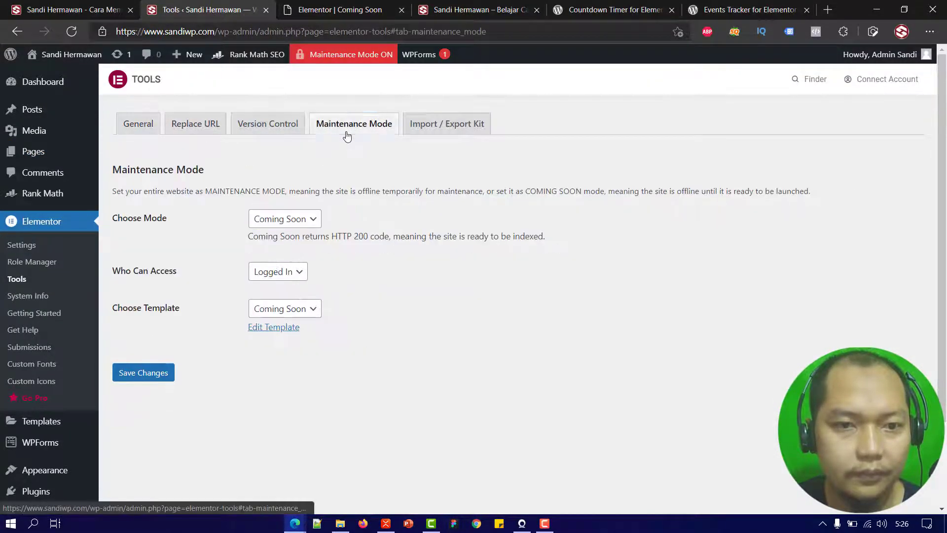
pyautogui.click(286, 327)
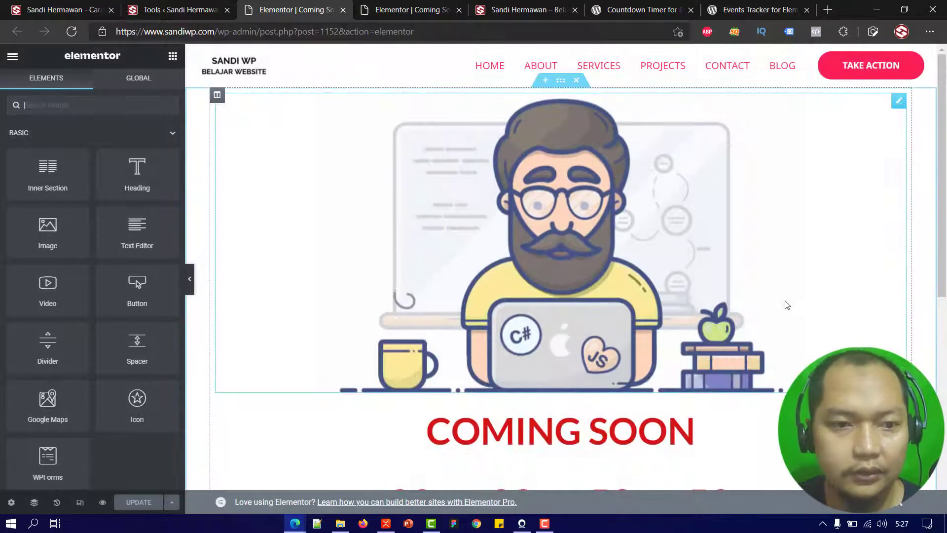
# Set the Coming Soon template's page layout to Elementor Canvas and update the template.
pyautogui.click(20, 58)
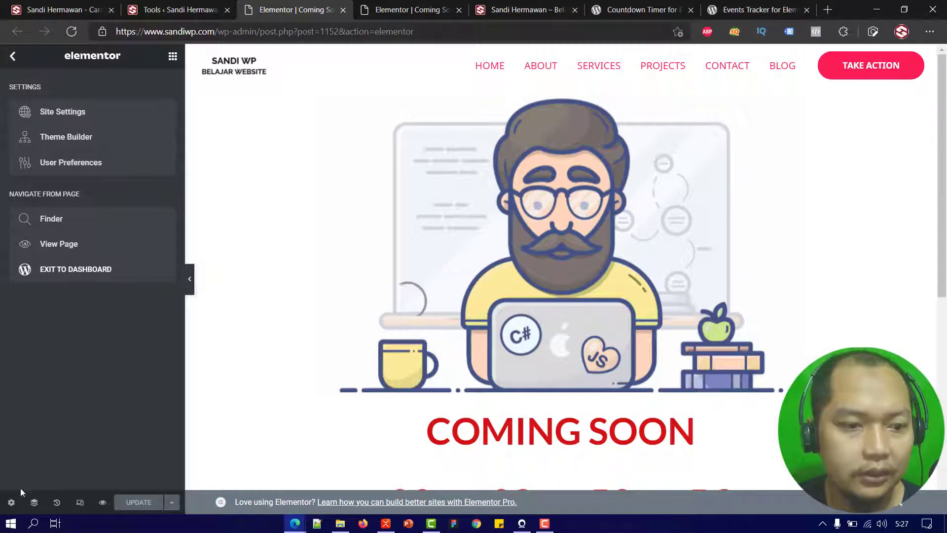
pyautogui.click(11, 502)
pyautogui.click(106, 262)
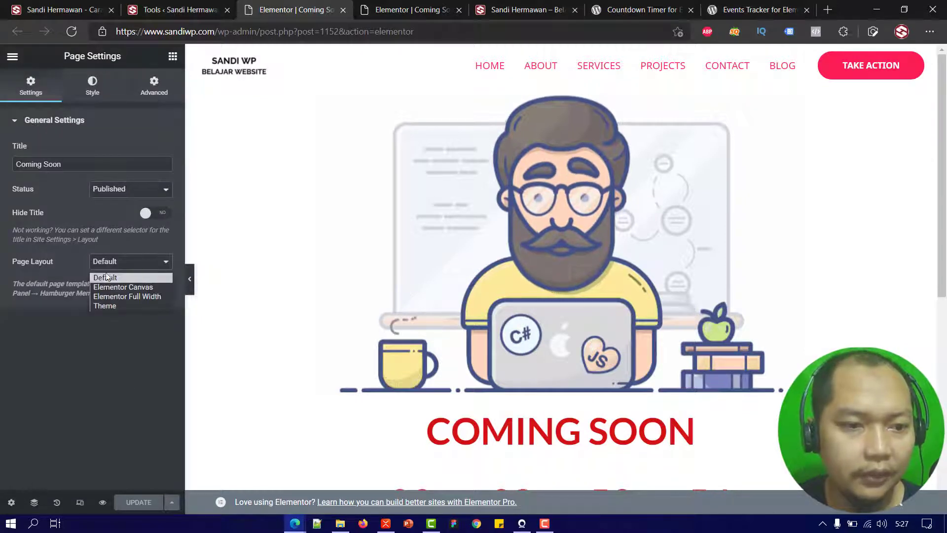
pyautogui.click(128, 288)
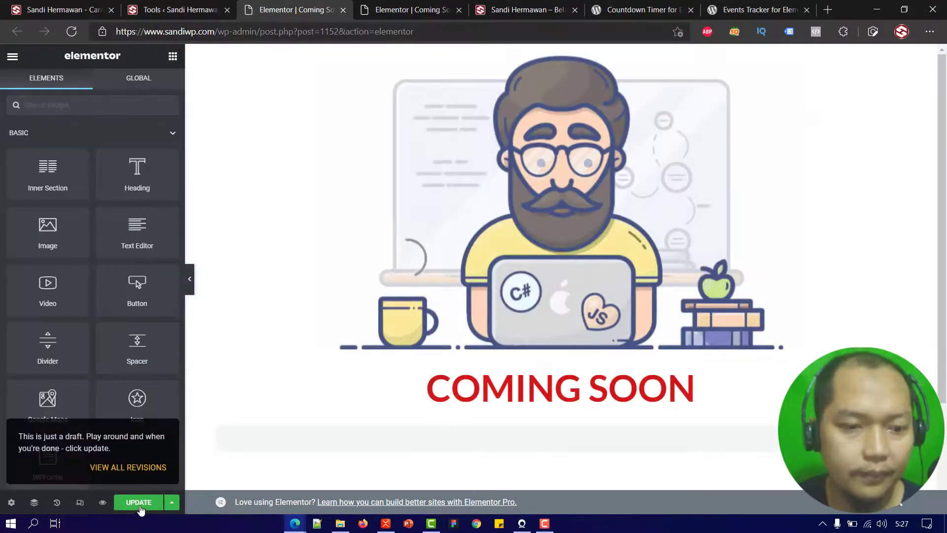
pyautogui.click(138, 504)
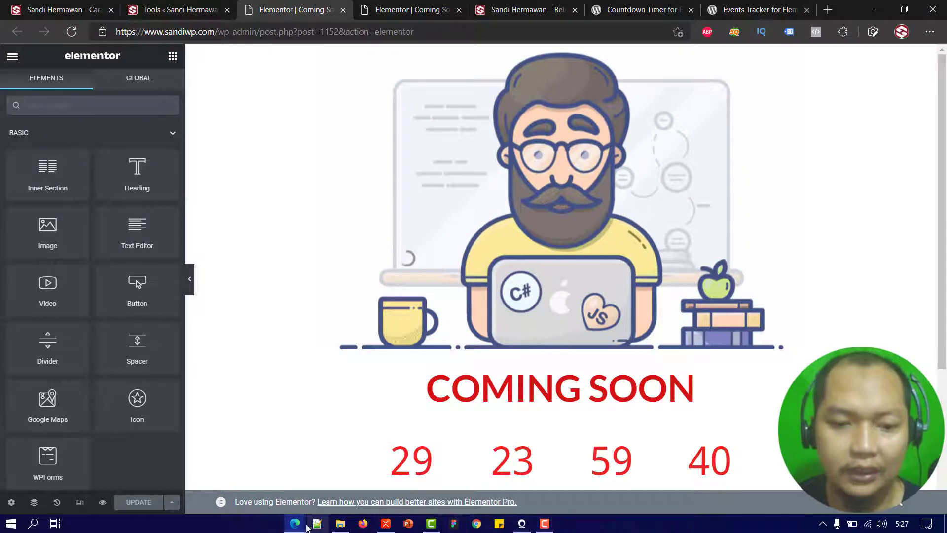
# Switch to the InPrivate window and reload the About page to check the updated coming soon layout.
pyautogui.moveTo(295, 524)
pyautogui.click(335, 503)
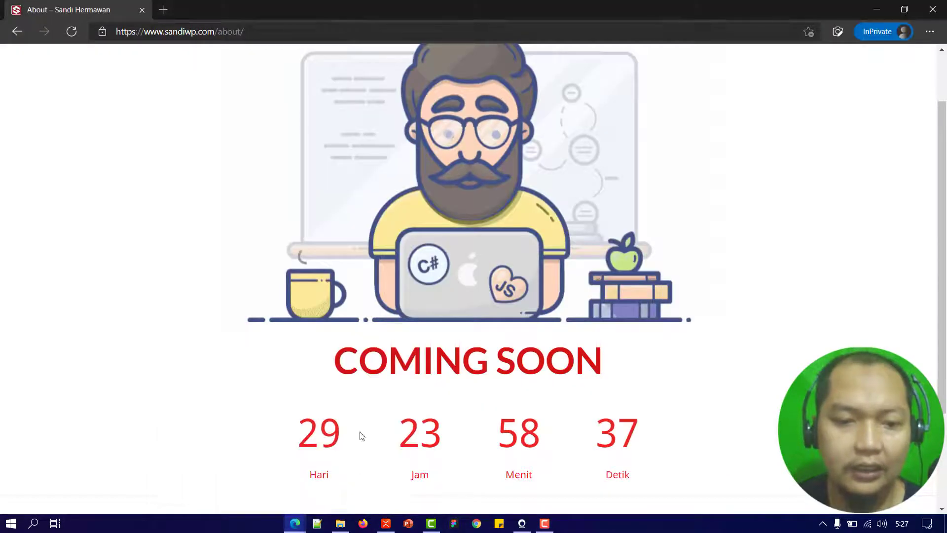
pyautogui.click(70, 31)
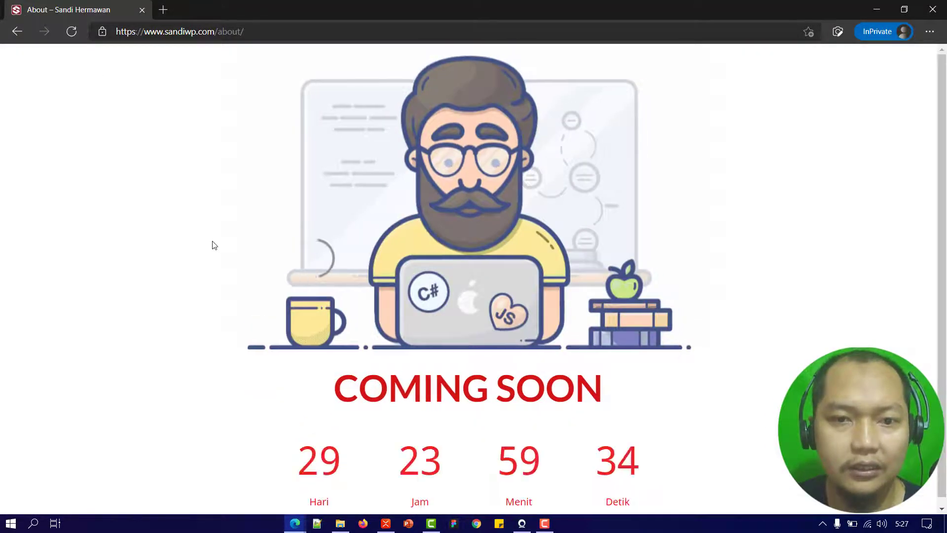